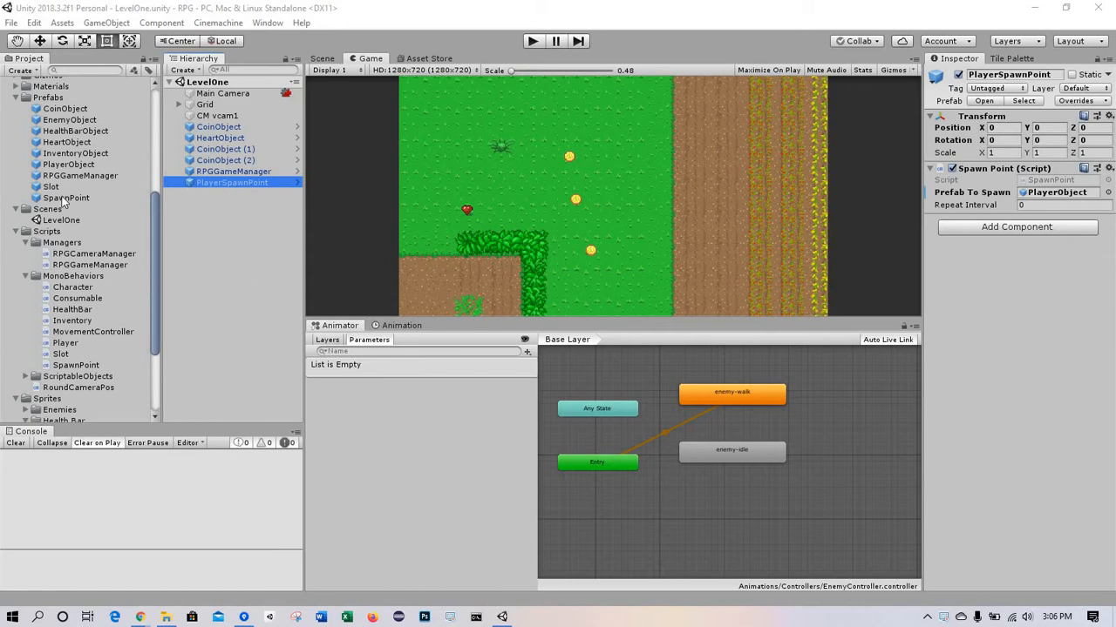
Step: Add an instance of the SpawnPoint prefab to the scene hierarchy and rename it EnemySpawnPoint
drag(63, 201, 232, 241)
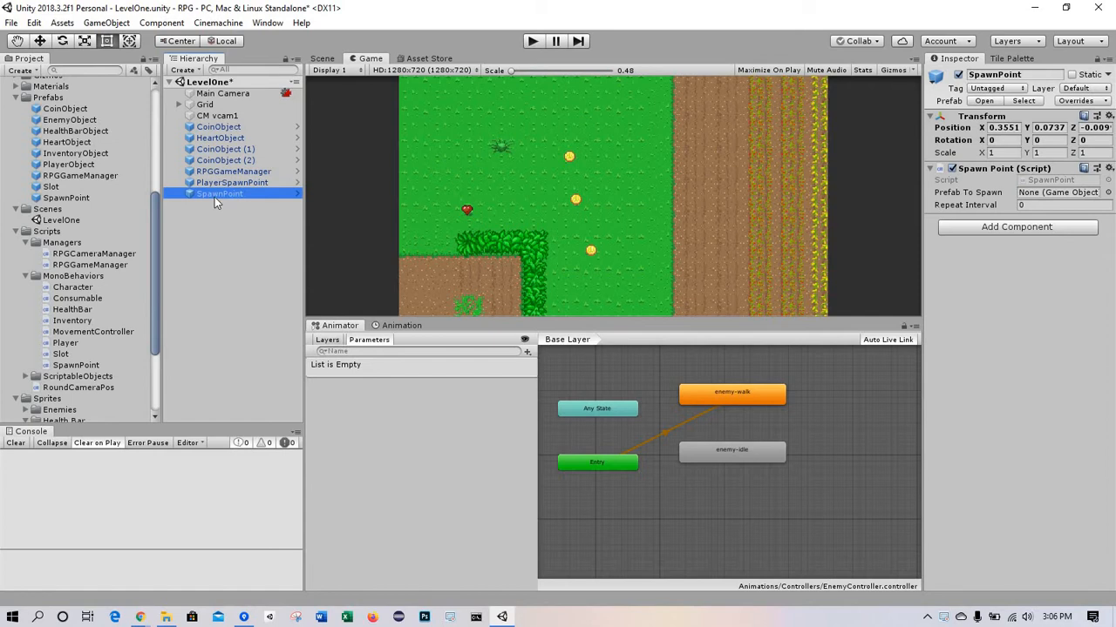
click(973, 77)
click(979, 77)
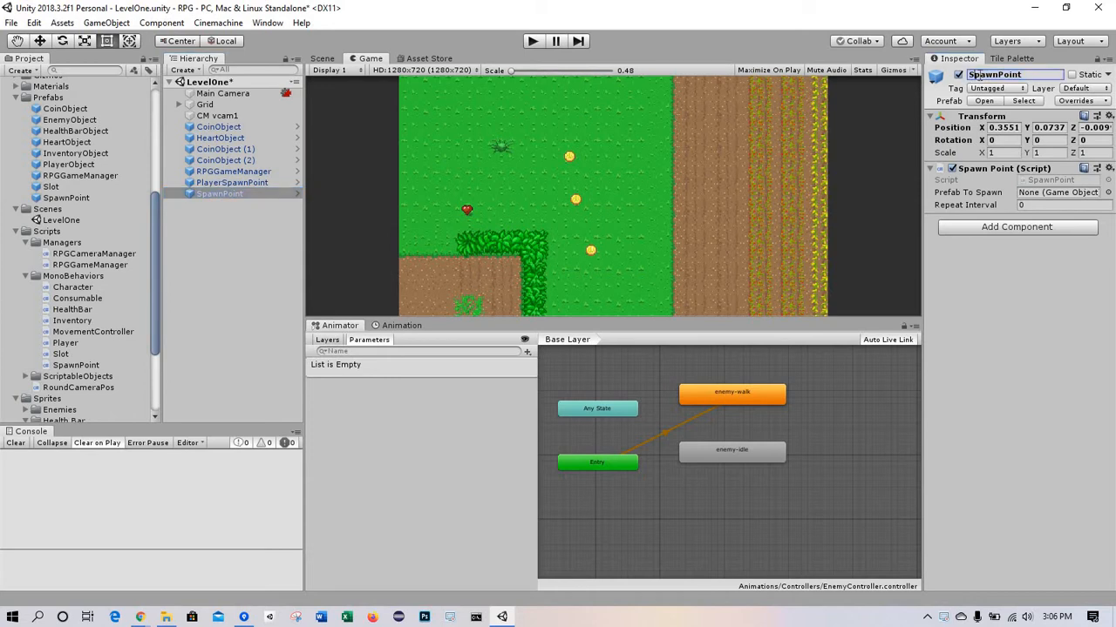
text(Enemy)
key(Return)
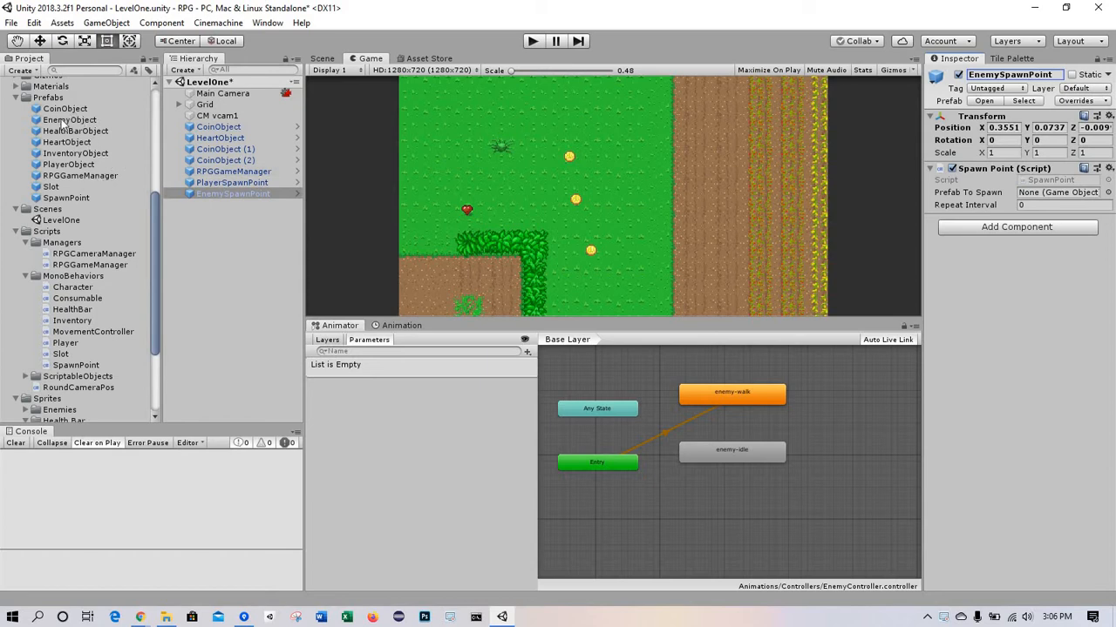
Step: Assign the EnemyObject prefab as EnemySpawnPoint's Prefab To Spawn and save the scene
drag(63, 122, 1057, 195)
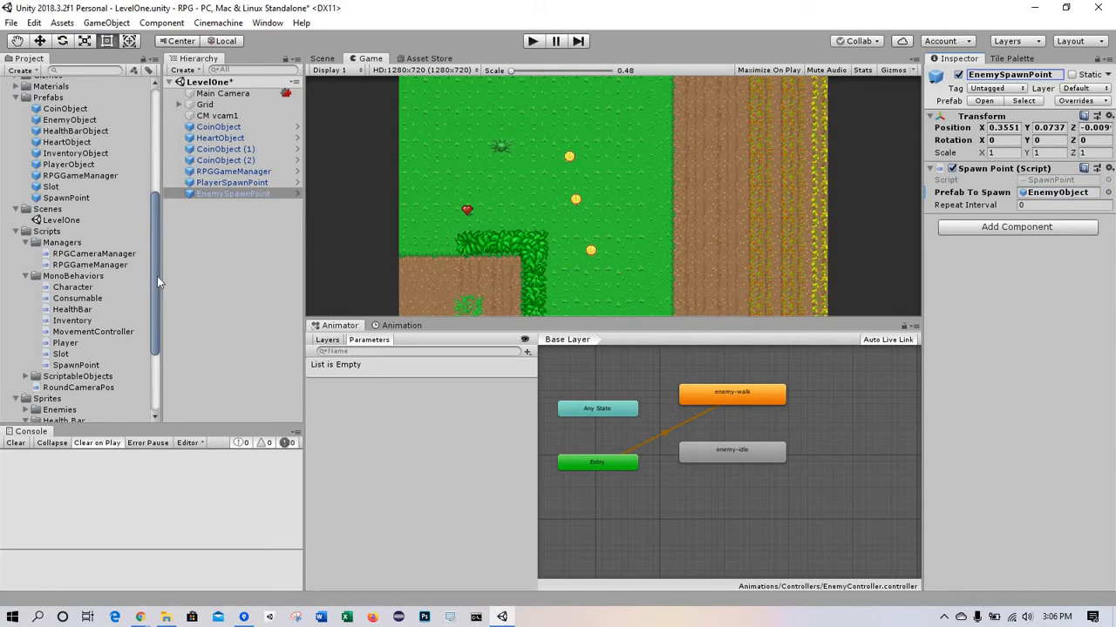
key(ctrl+s)
click(209, 184)
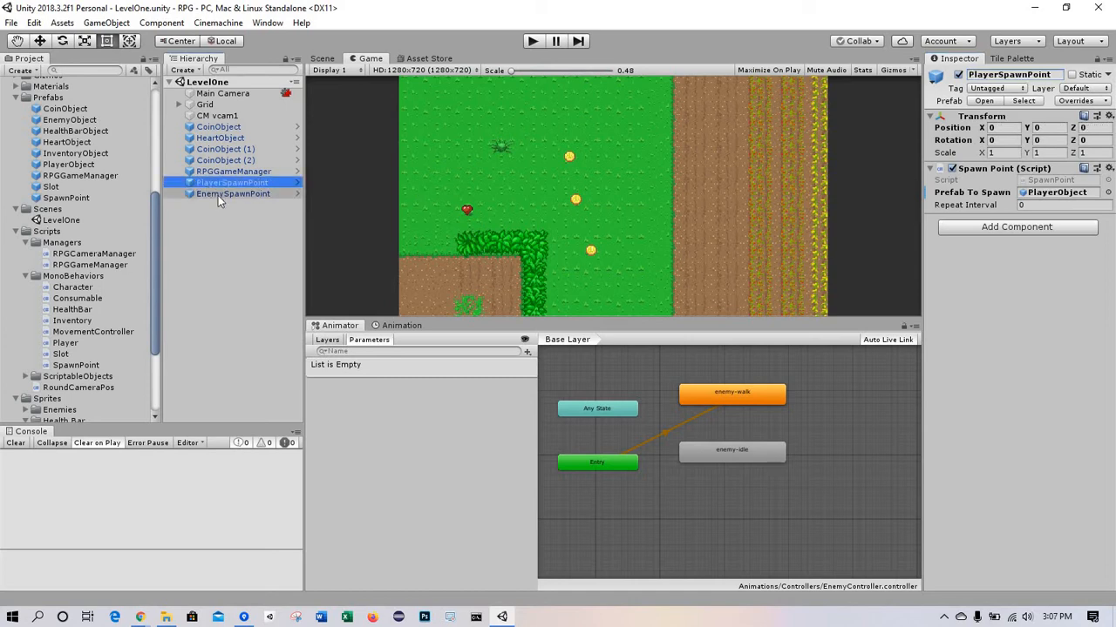
click(218, 195)
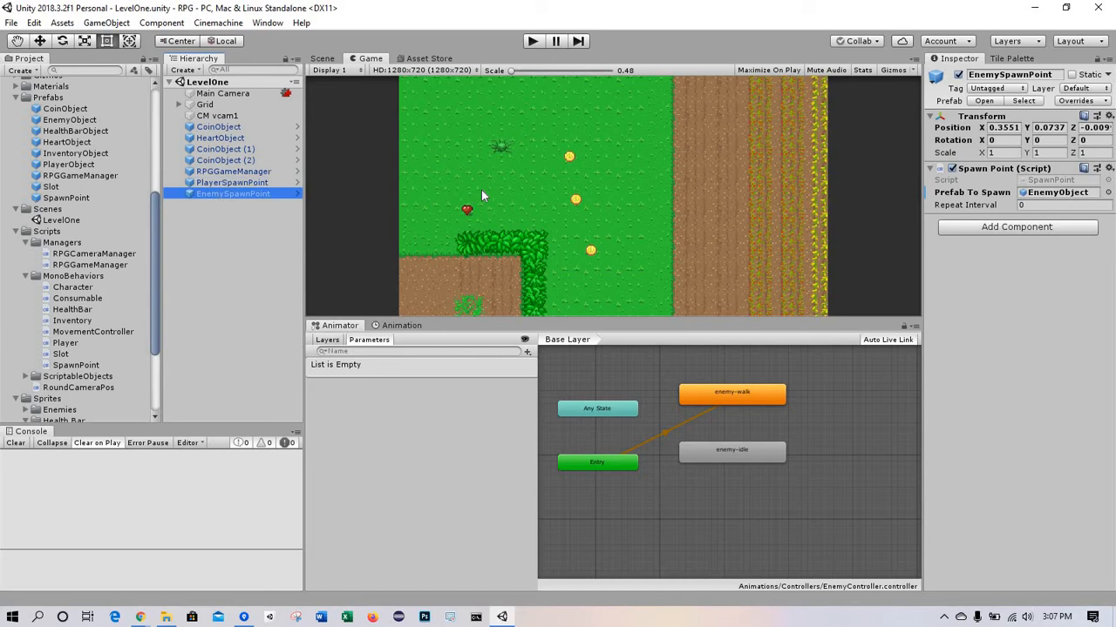
Step: Switch to the Scene view and give PlayerSpawnPoint a yellow label icon
click(322, 58)
scroll(558, 172, down, 5)
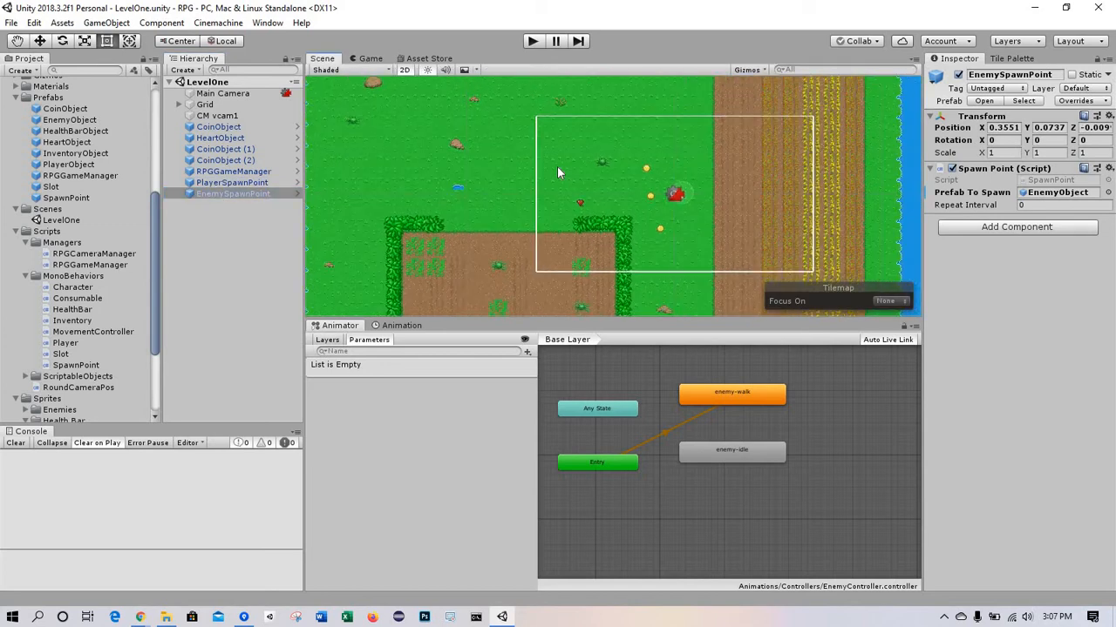
click(239, 183)
double_click(238, 186)
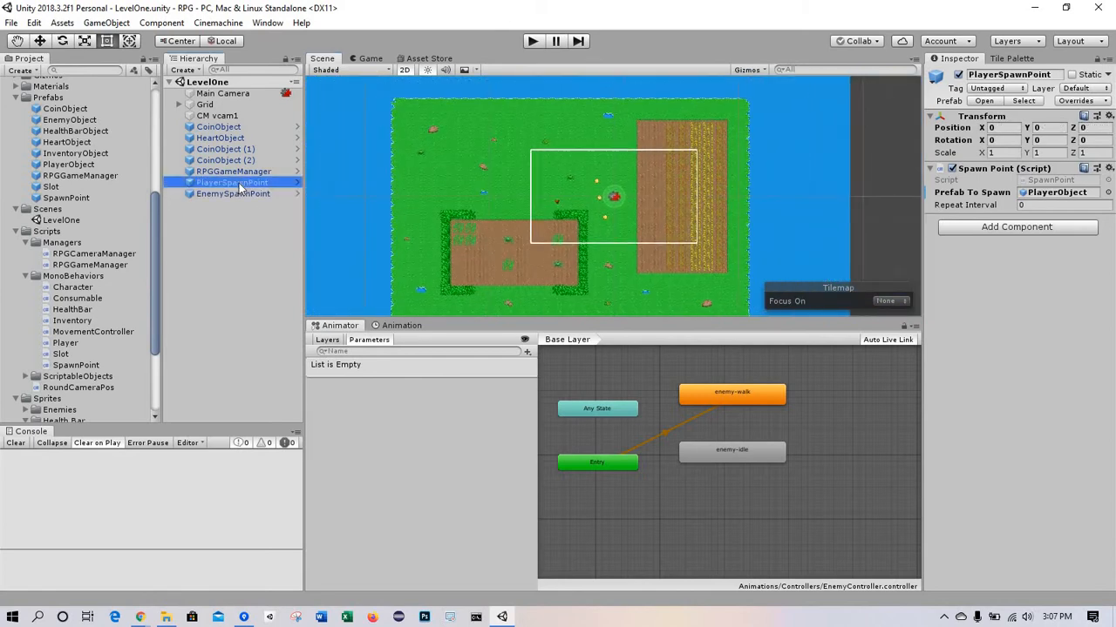
click(936, 76)
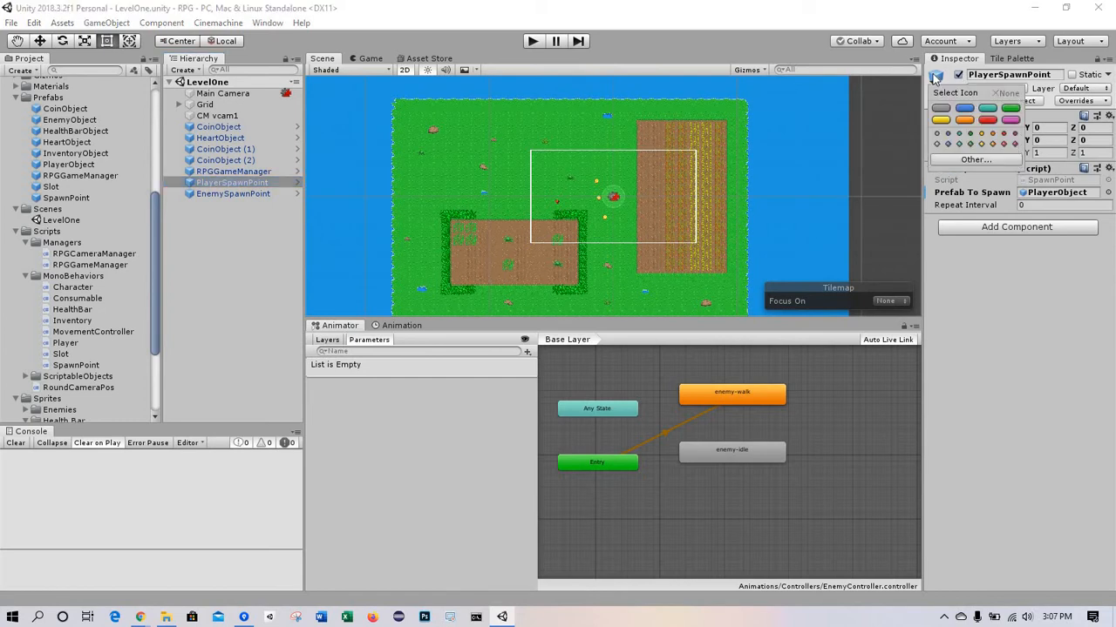
click(940, 120)
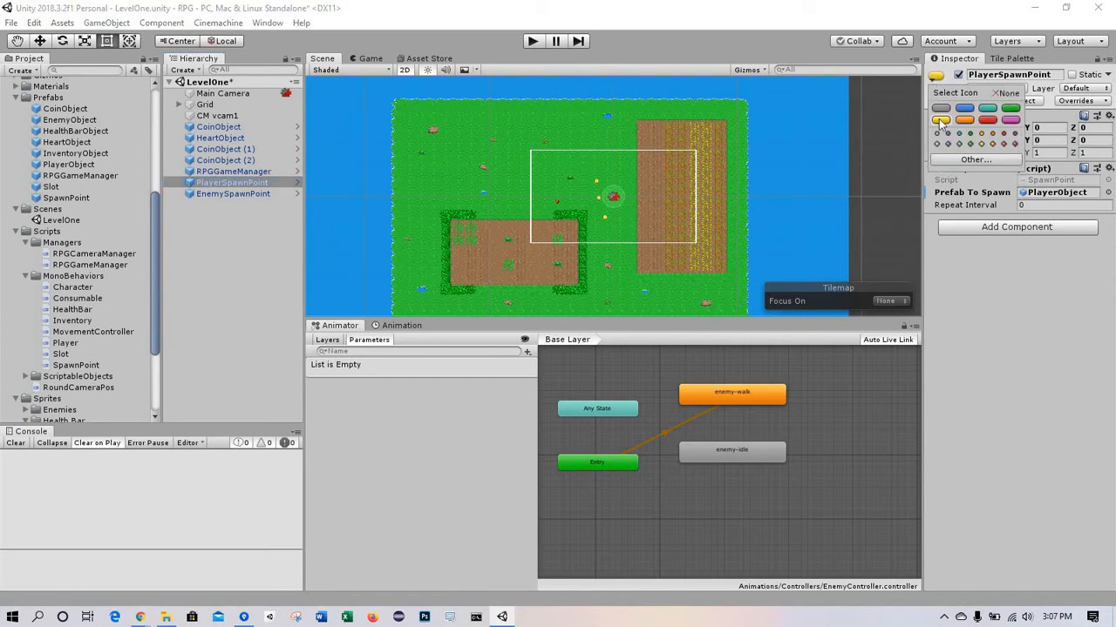
click(794, 219)
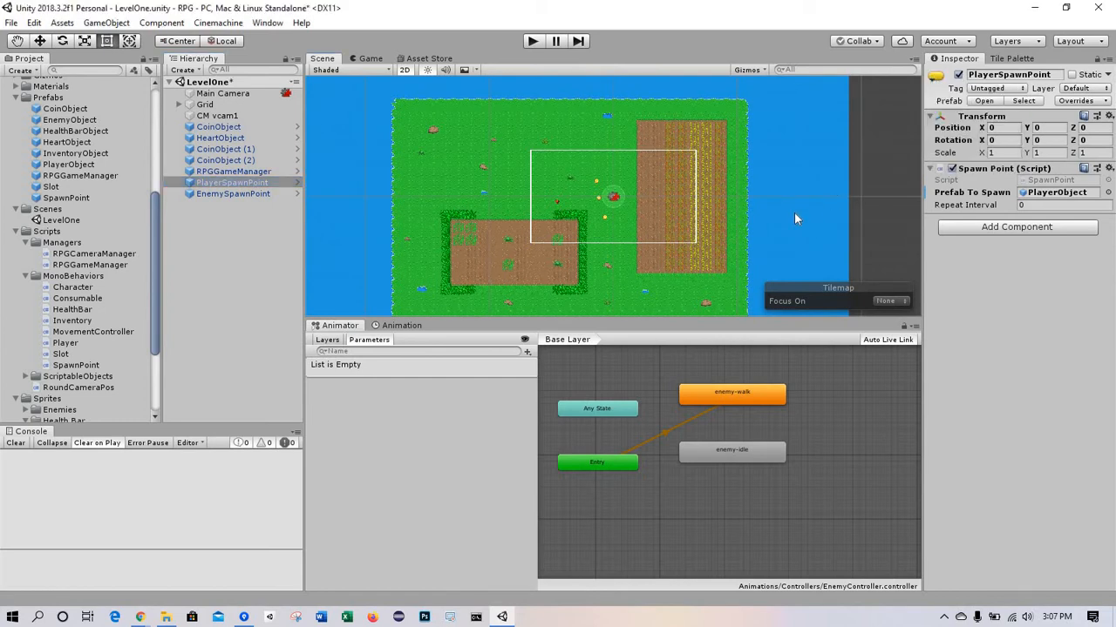
Step: Give EnemySpawnPoint a red label icon
click(245, 183)
click(223, 194)
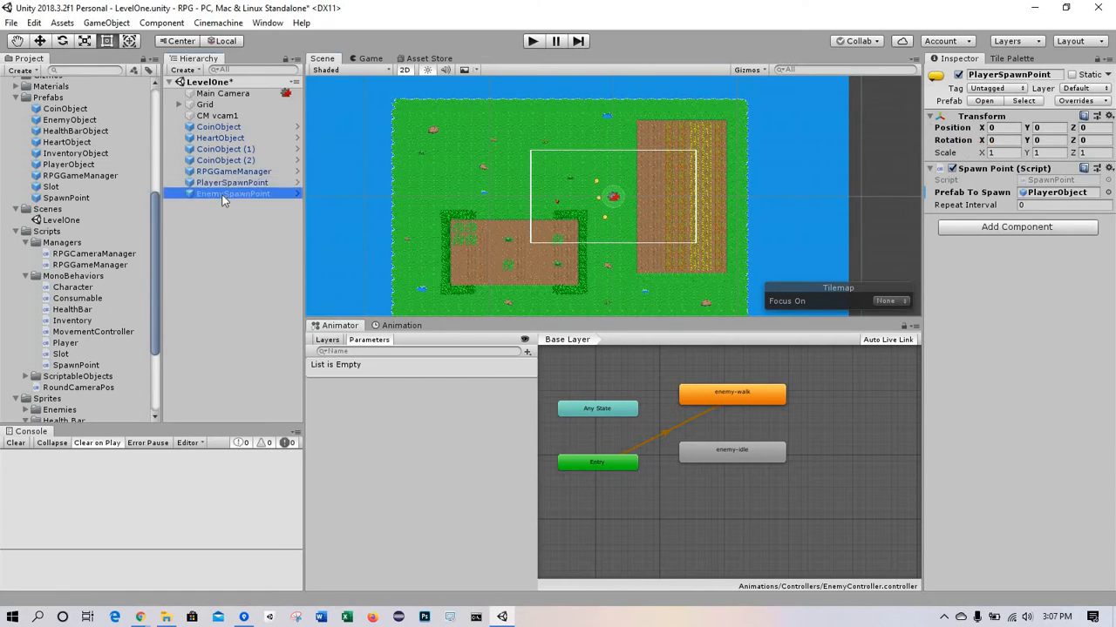
click(937, 78)
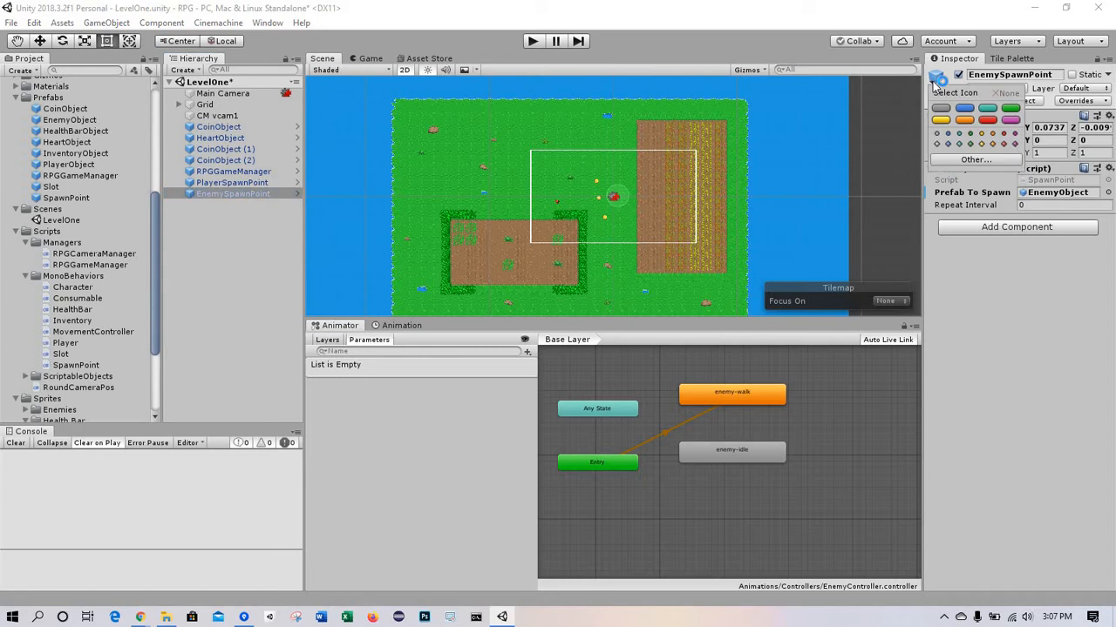
click(988, 121)
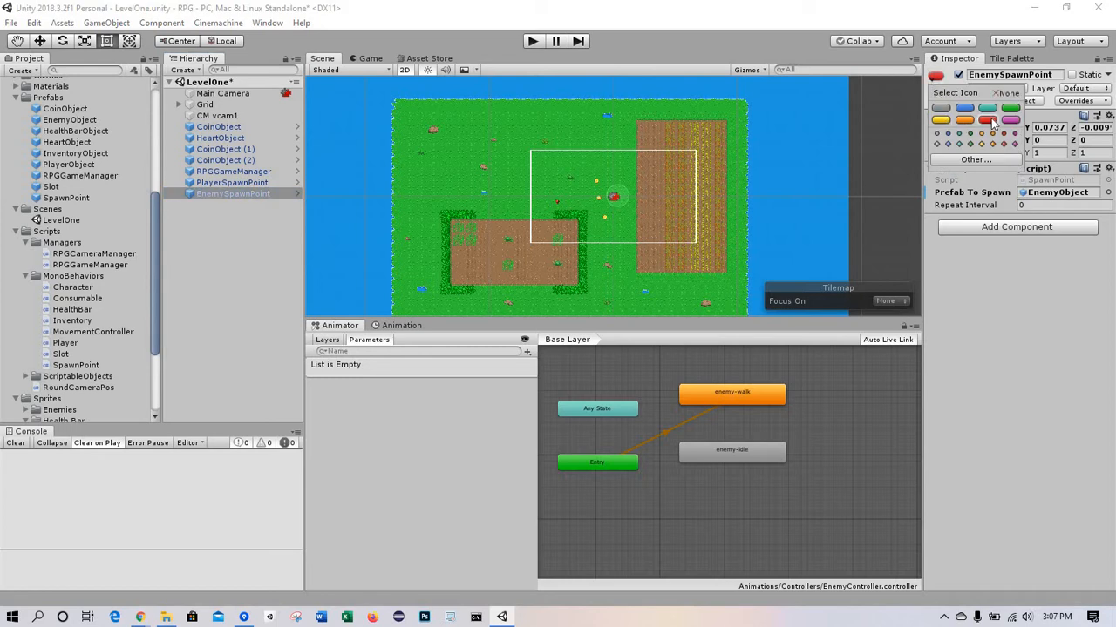
click(1000, 300)
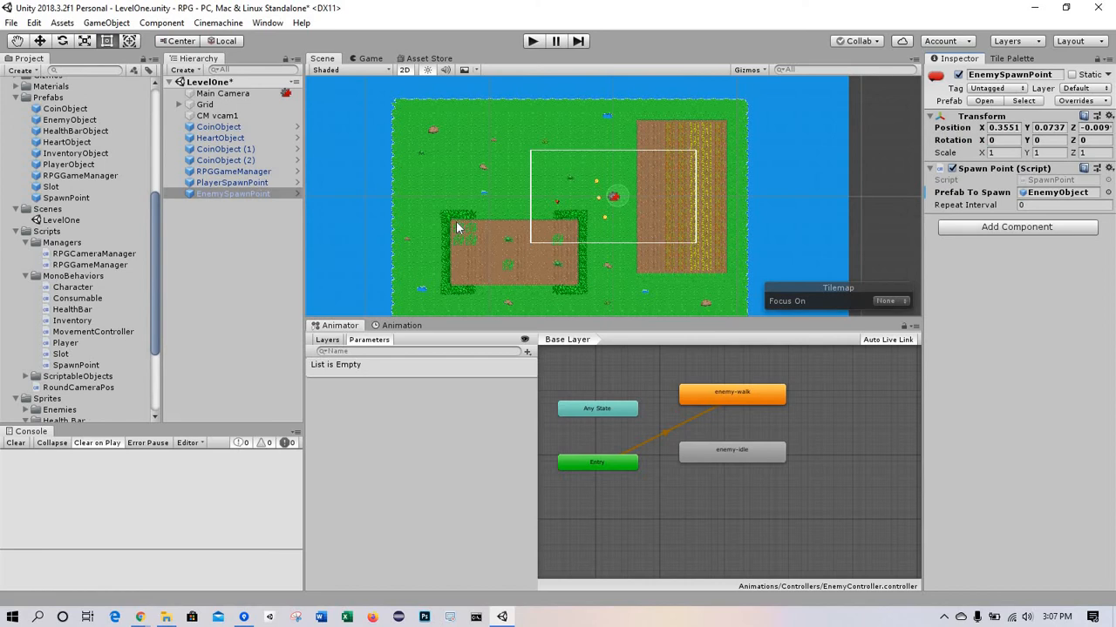
Step: Reset the Transform of EnemySpawnPoint to its default values
click(230, 195)
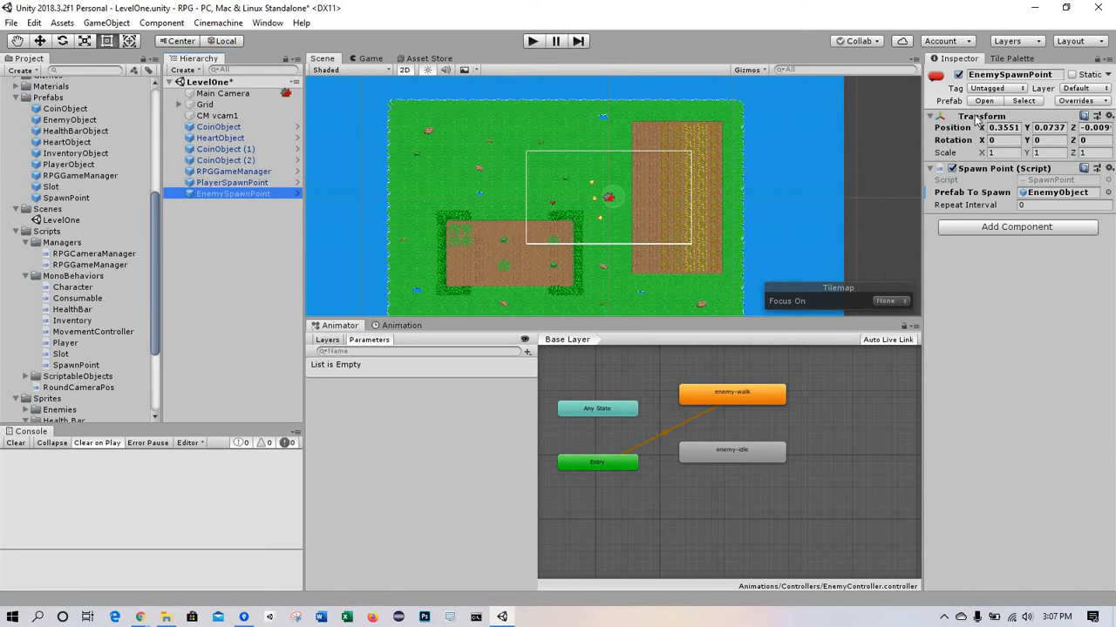
right_click(976, 122)
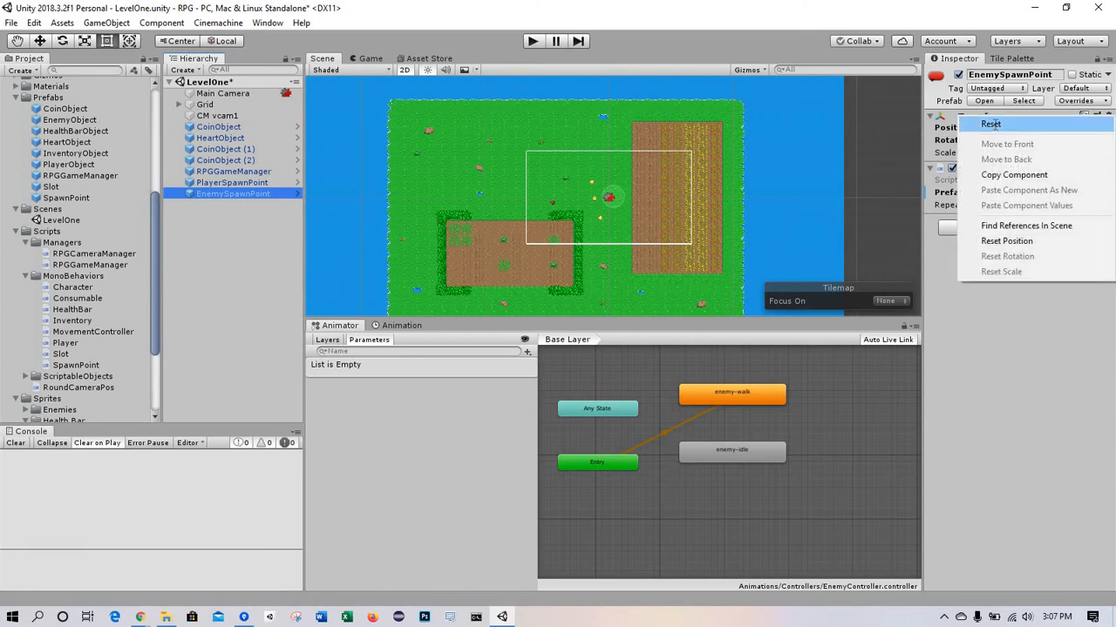
click(992, 123)
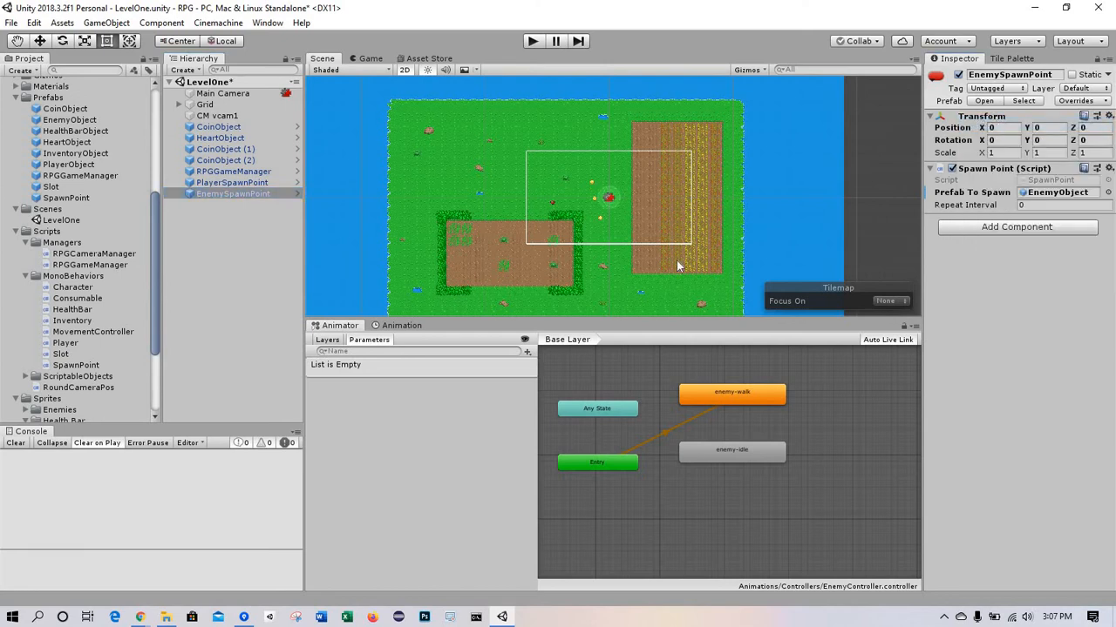
Step: Move EnemySpawnPoint onto the grass above the heart, at about X -4.98, Y 0.54
scroll(602, 211, up, 5)
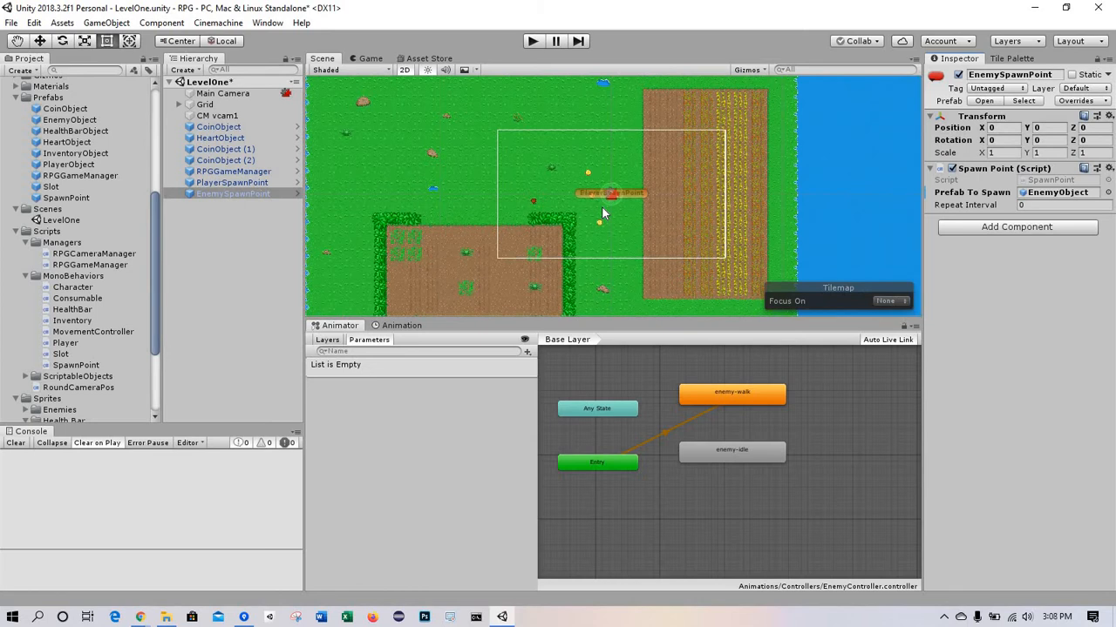
scroll(602, 205, up, 5)
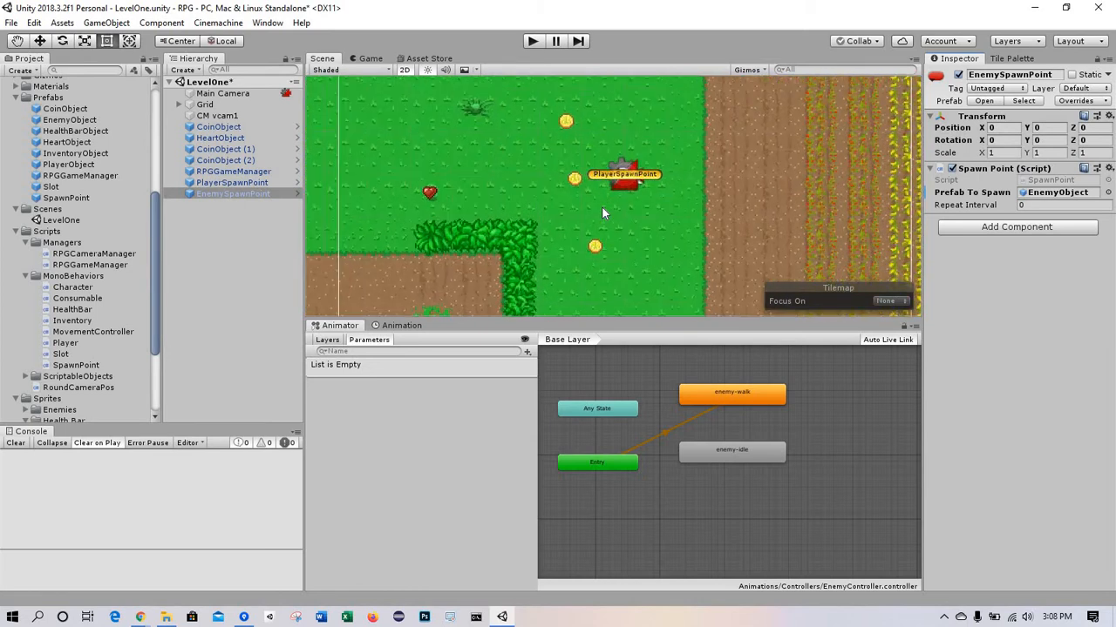
click(232, 194)
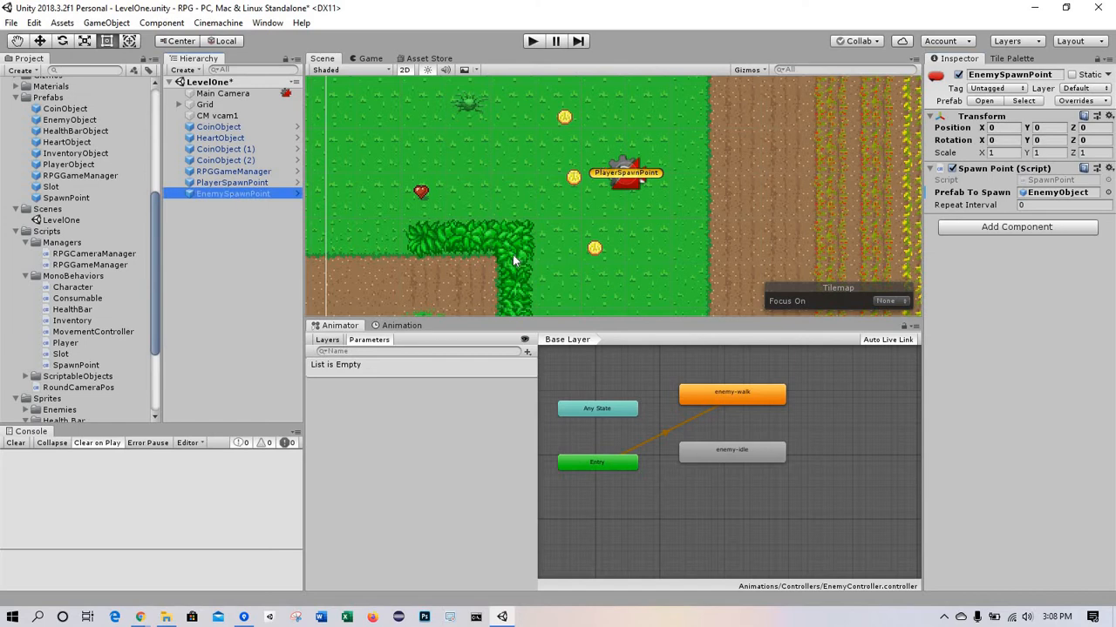
key(w)
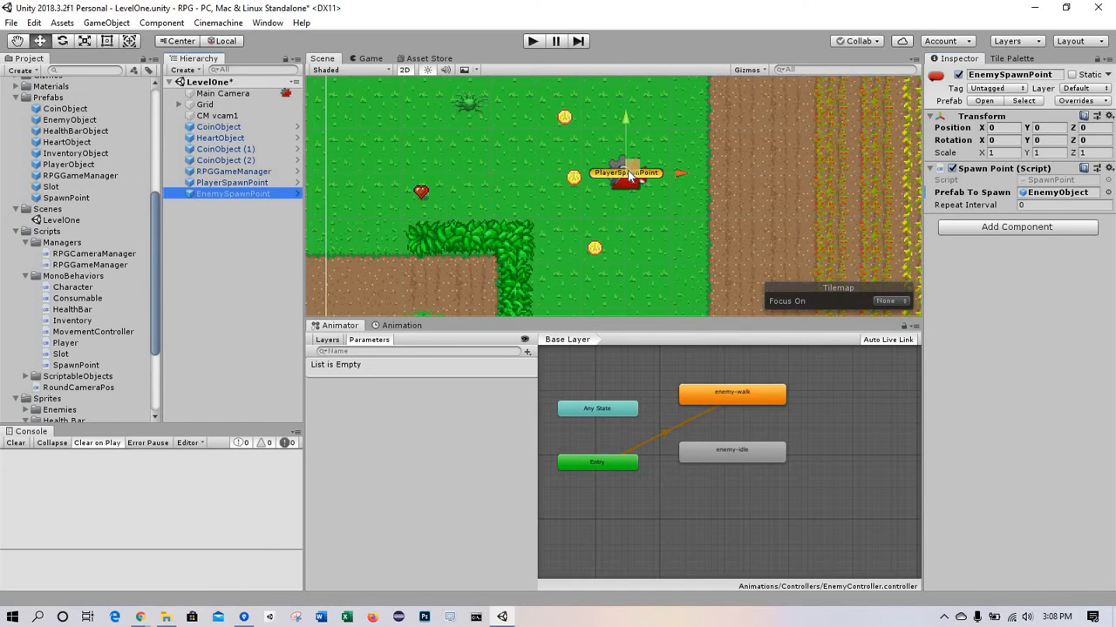
drag(629, 167, 536, 196)
drag(491, 163, 404, 146)
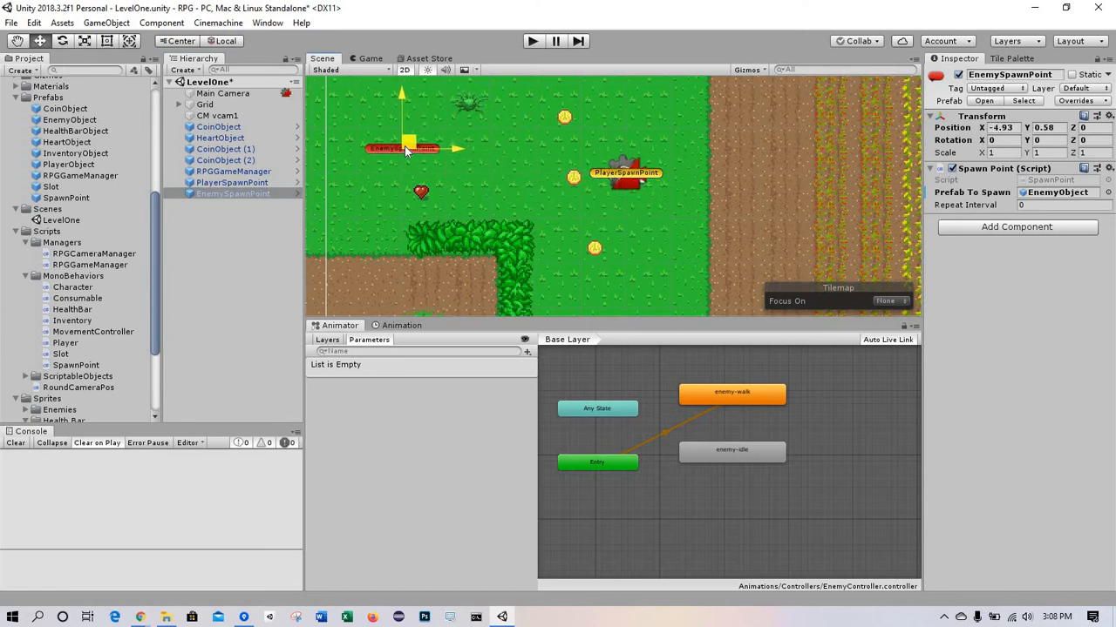
Step: Test-run the level and set EnemySpawnPoint's Repeat Interval to 10
click(229, 193)
click(533, 42)
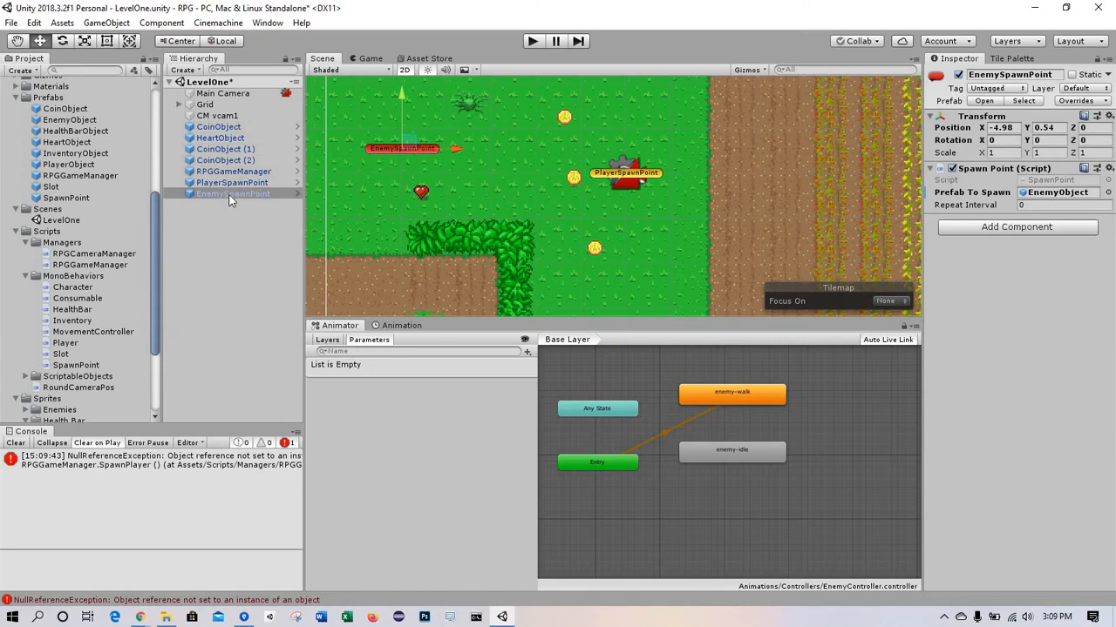
click(1037, 205)
text(10)
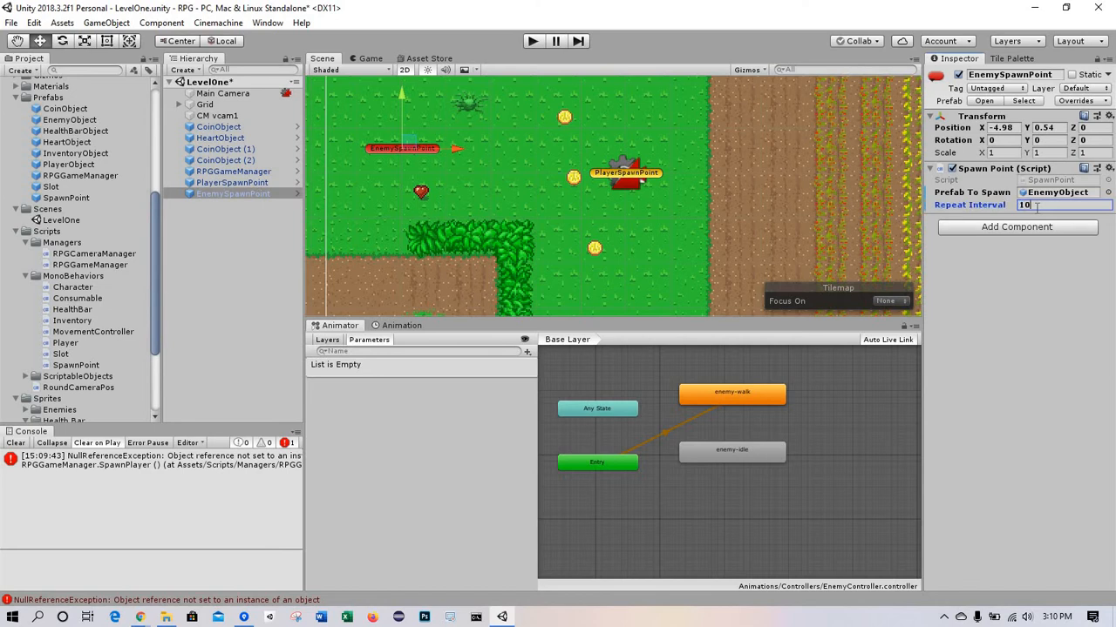
Step: Play-test the level in two runs to check the repeated enemy spawning, walking the player around and collecting coins in the second run
click(532, 41)
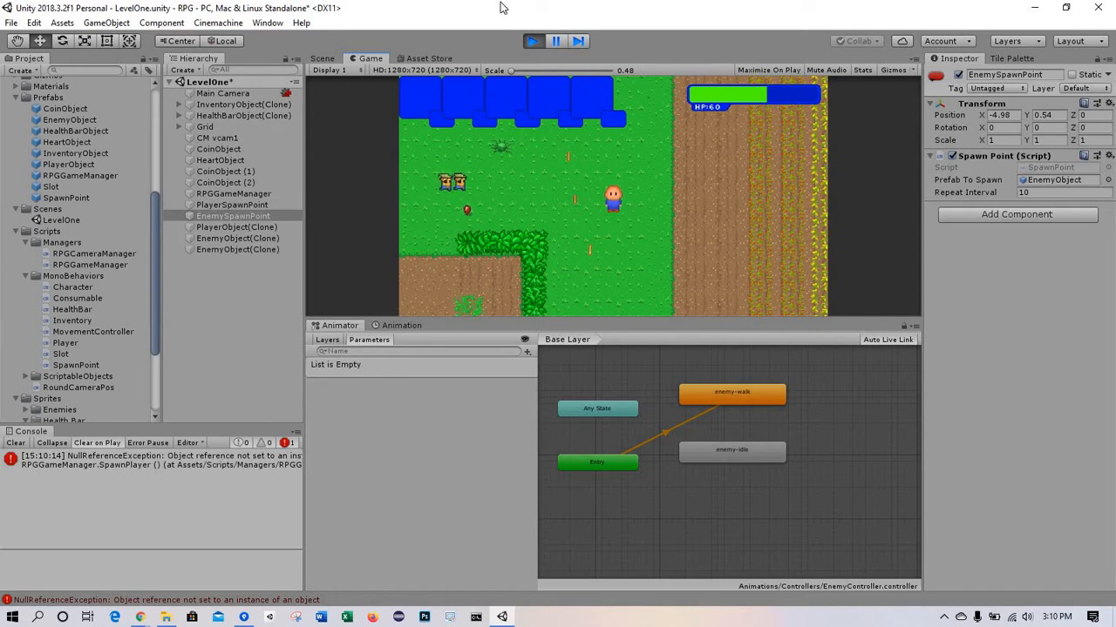
click(531, 42)
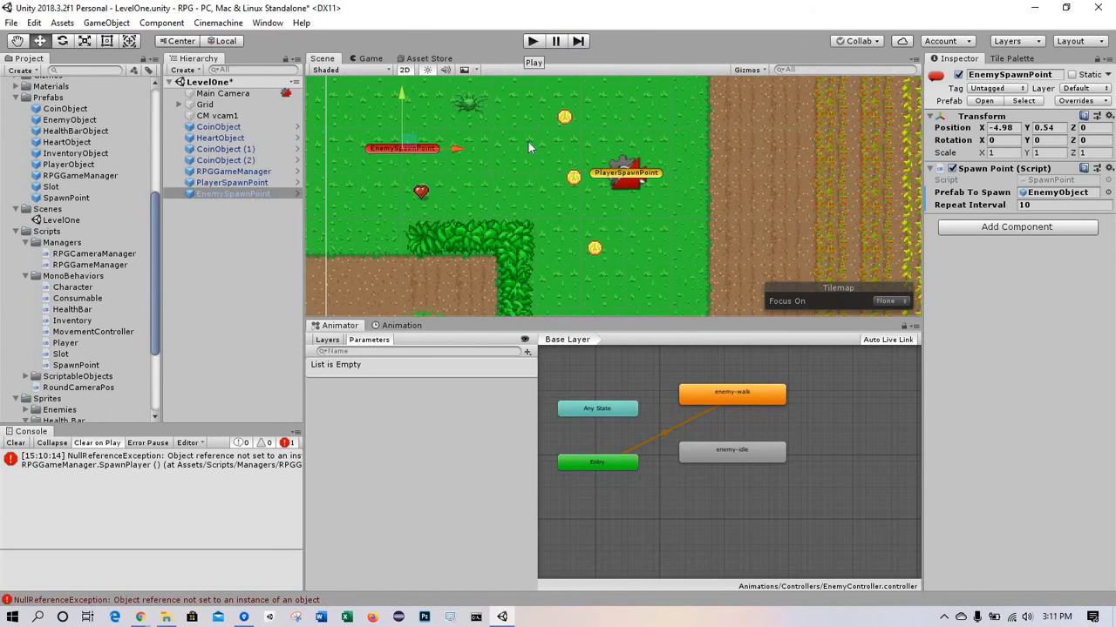
click(533, 41)
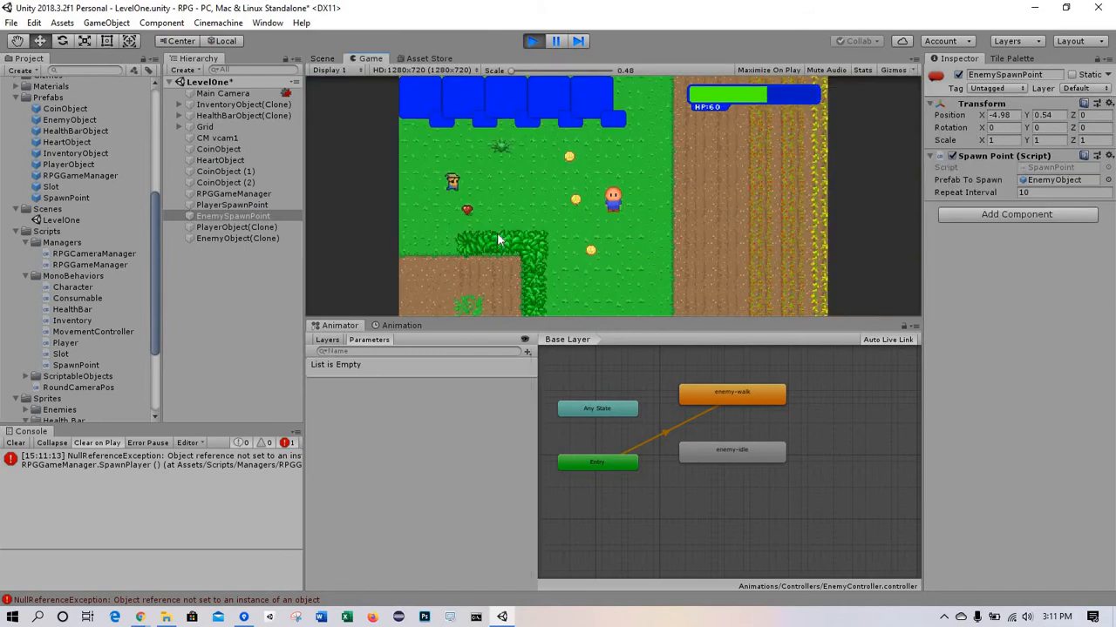
key(Down)
key(Right)
key(Right)
key(Left)
key(Down)
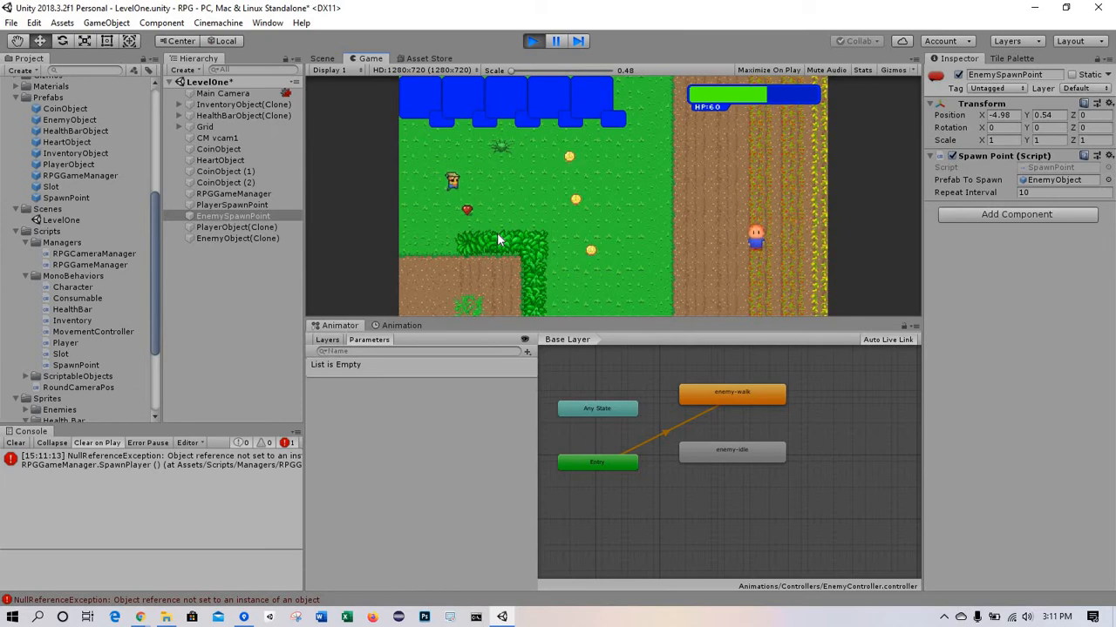
key(Left)
key(Up)
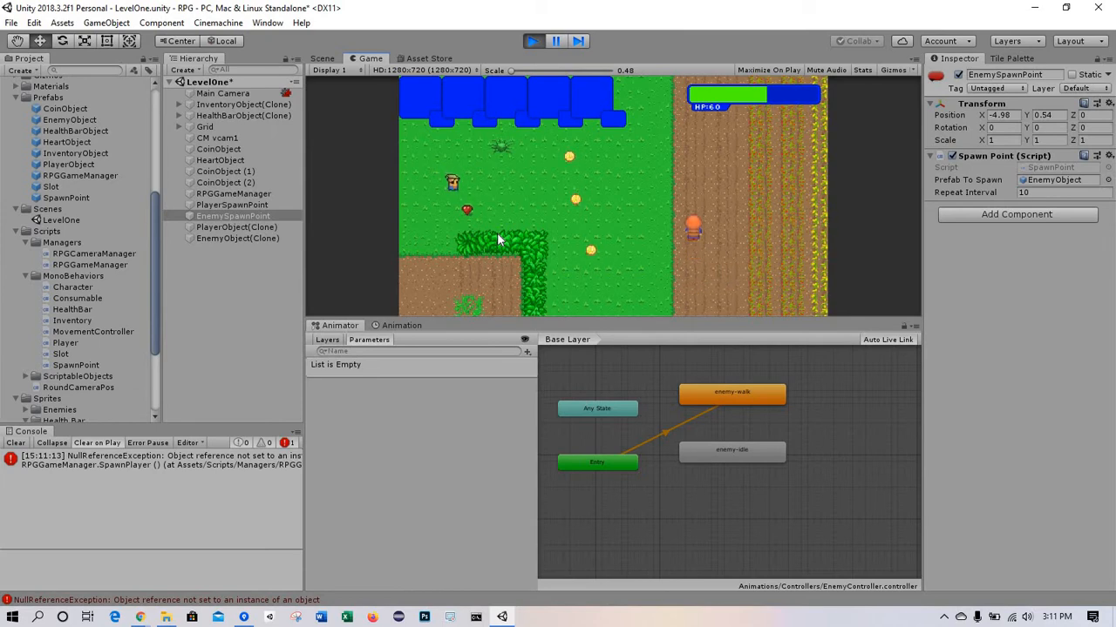
key(Left)
key(Up)
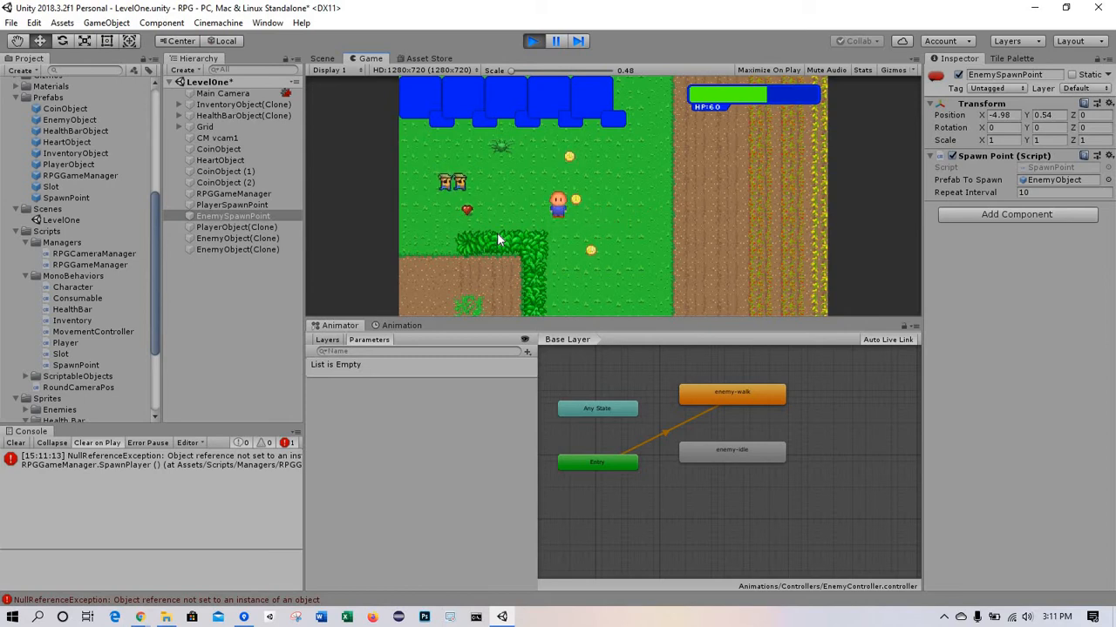
key(Right)
key(Down)
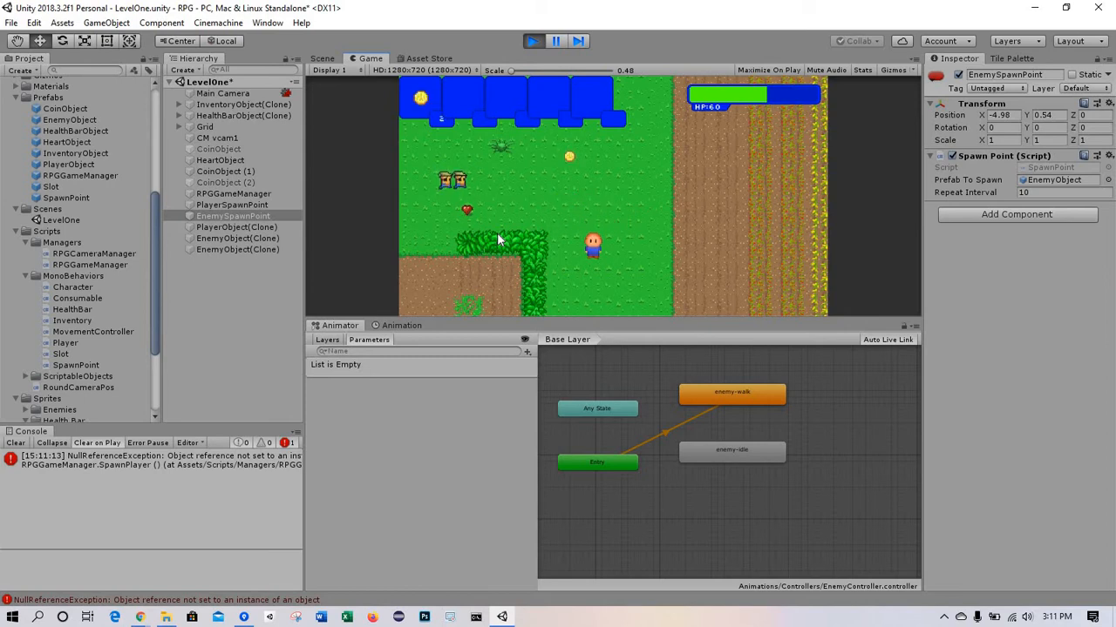
key(Up)
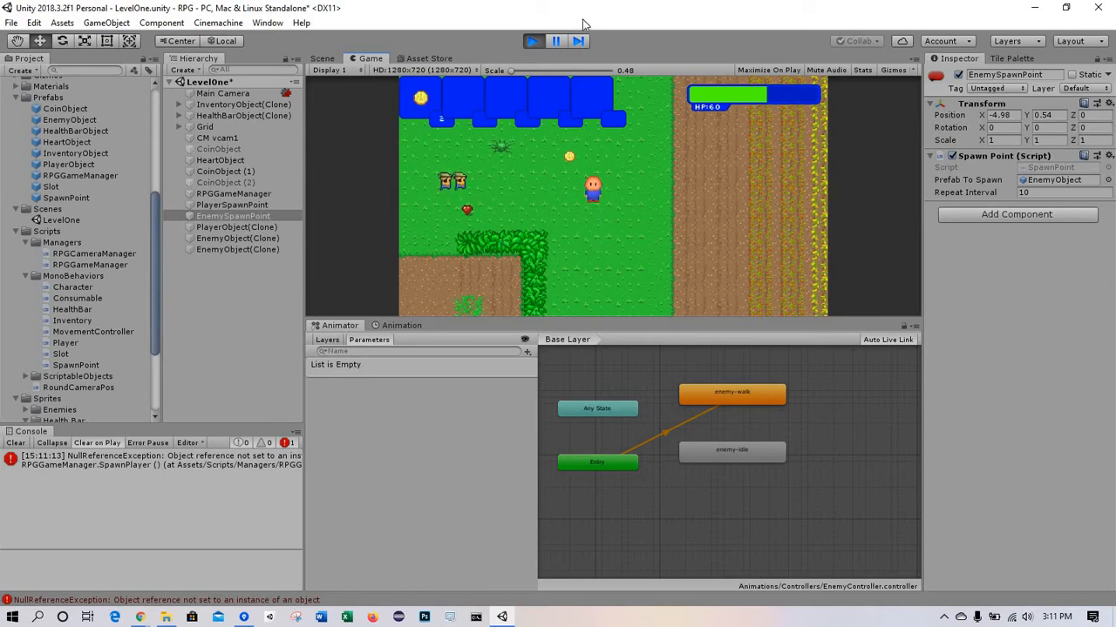
click(533, 41)
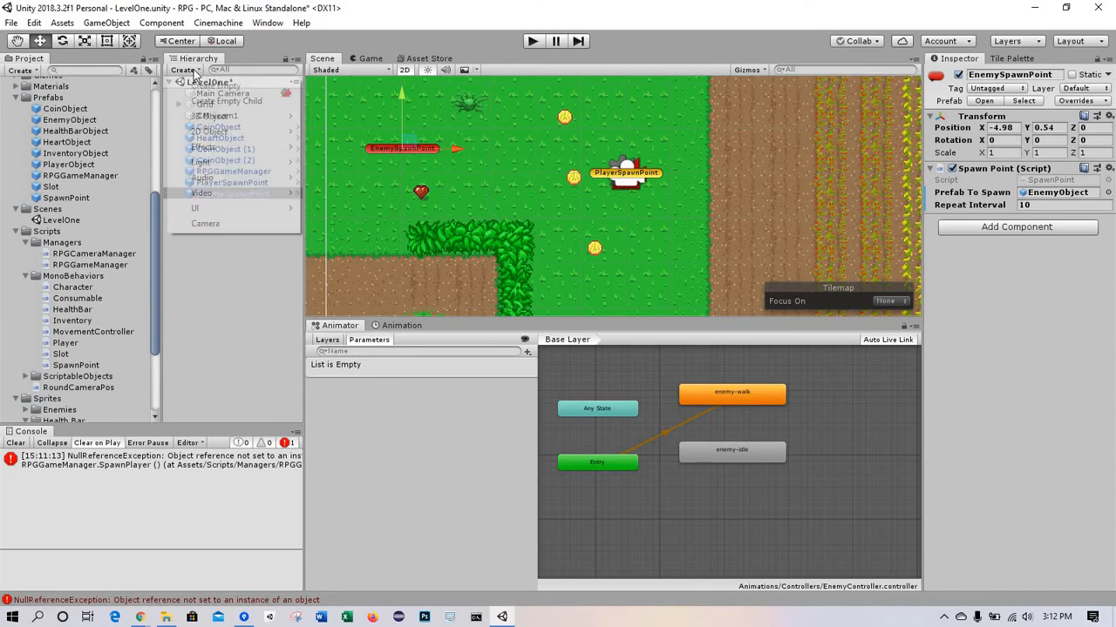
Step: Create an empty game object named RPGCameraManager in the LevelOne scene and attach the RPGCameraManager script to it
click(185, 70)
click(220, 88)
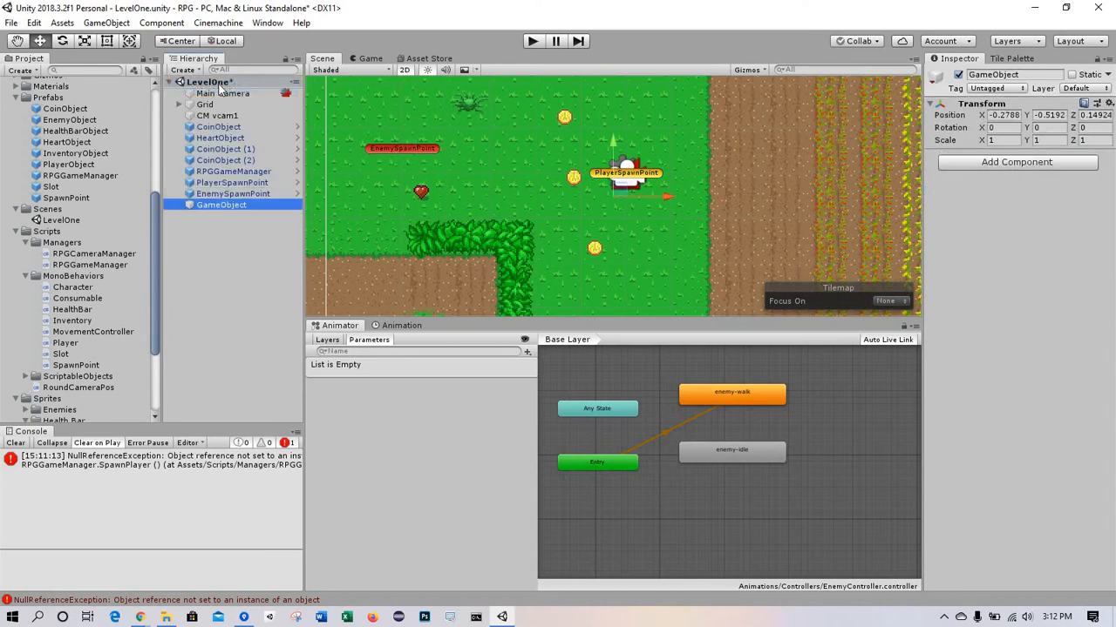
click(996, 74)
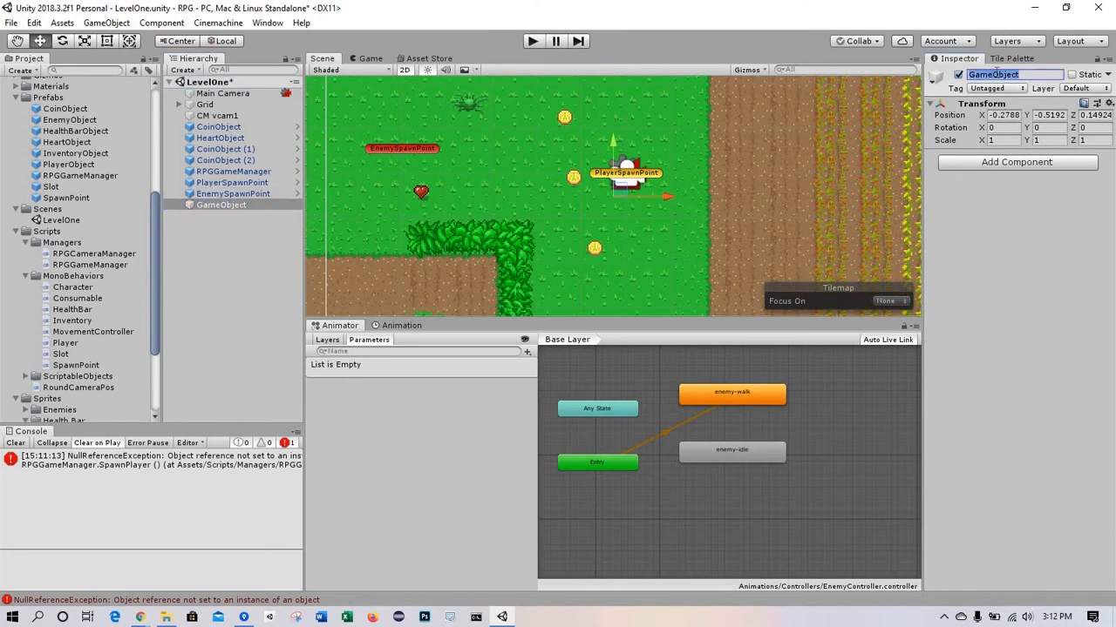
text(RPGCameraManager)
key(Return)
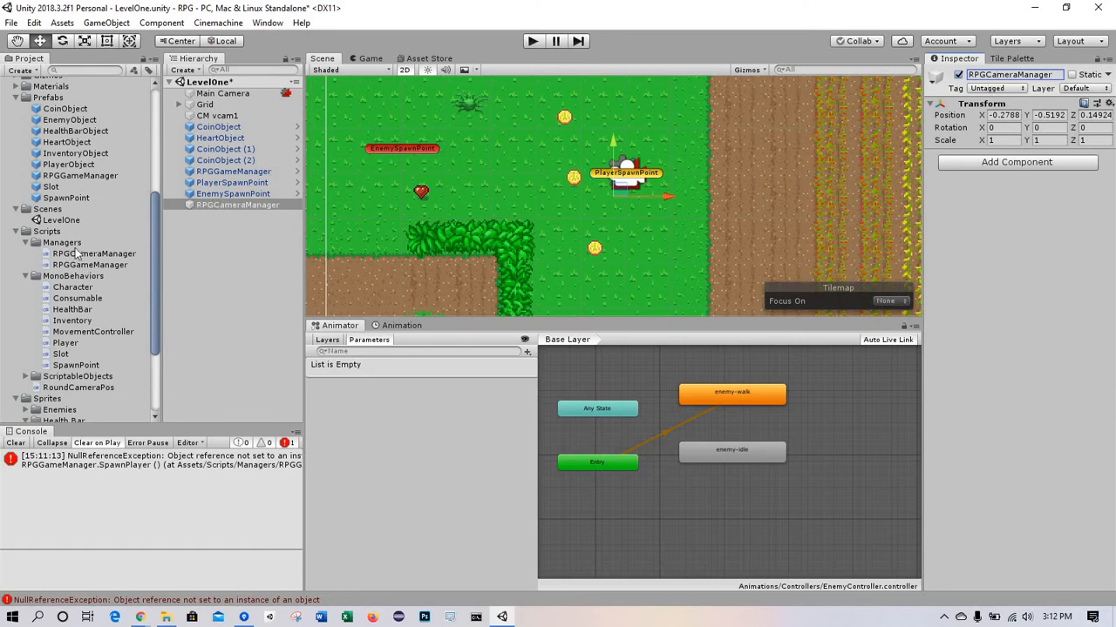
drag(77, 255, 1049, 332)
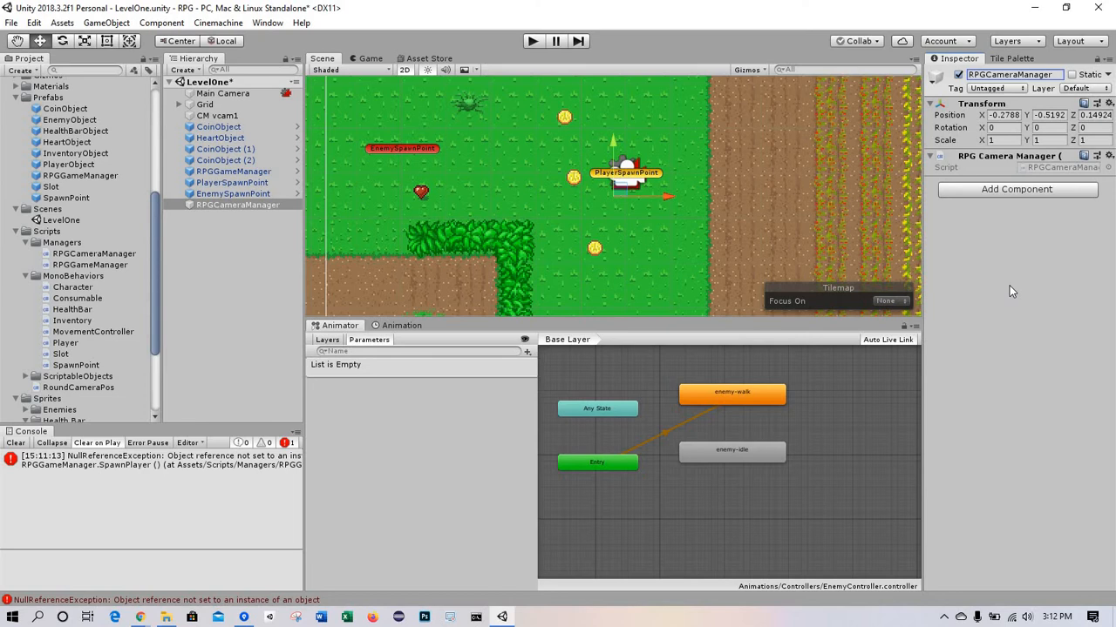
click(242, 205)
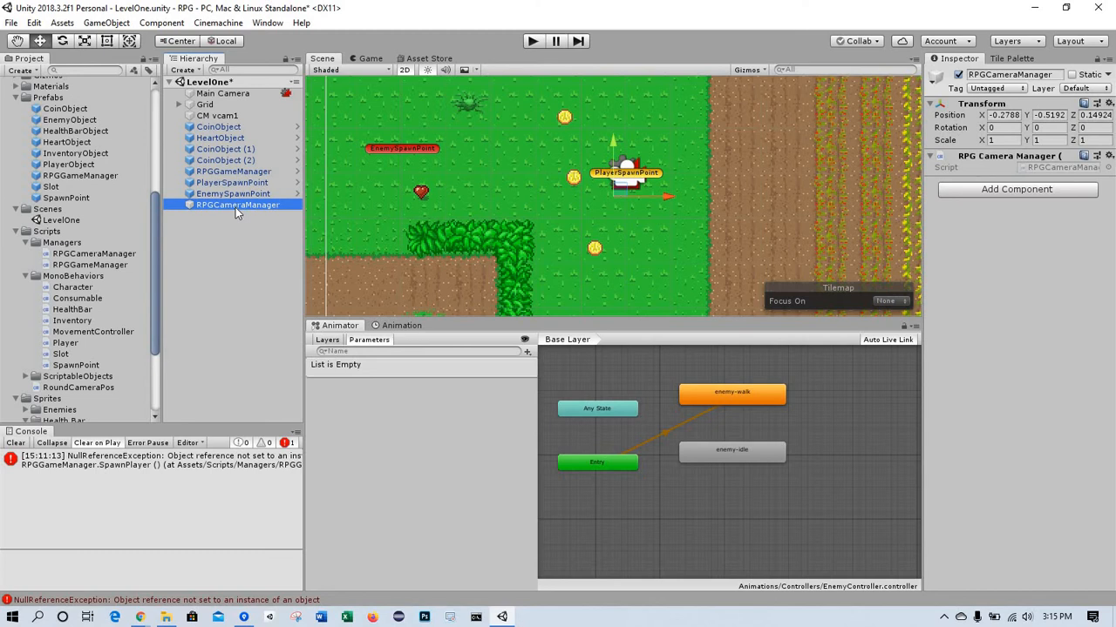
Step: Starting from CM vcam1's tag options, add a new project tag named VirtualCamera and save it
drag(235, 207, 233, 115)
click(233, 116)
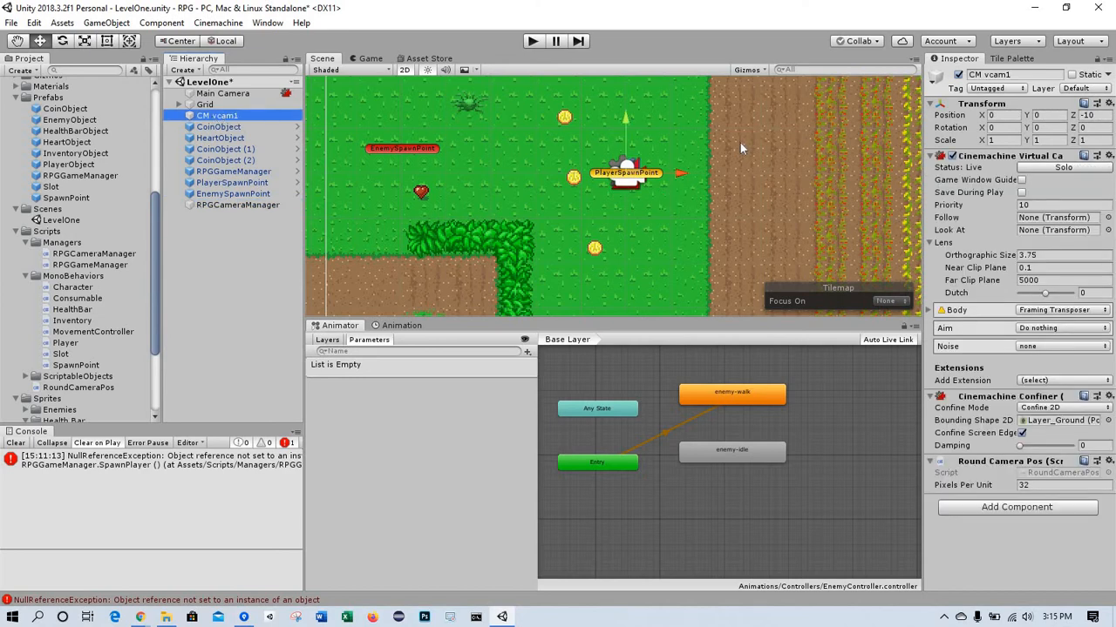
click(1022, 91)
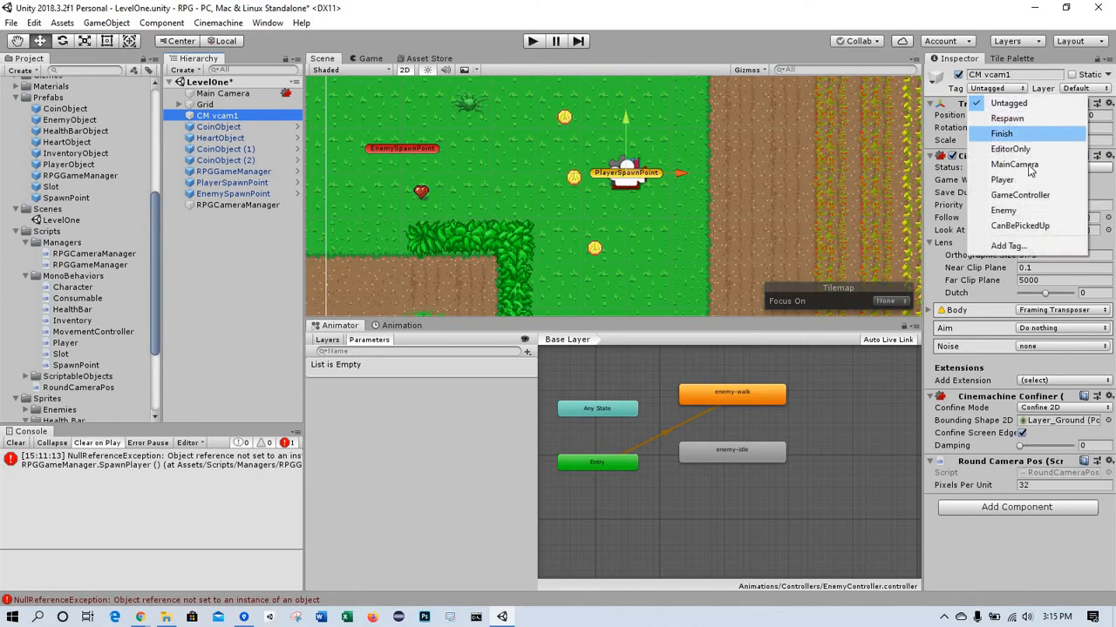
click(1011, 247)
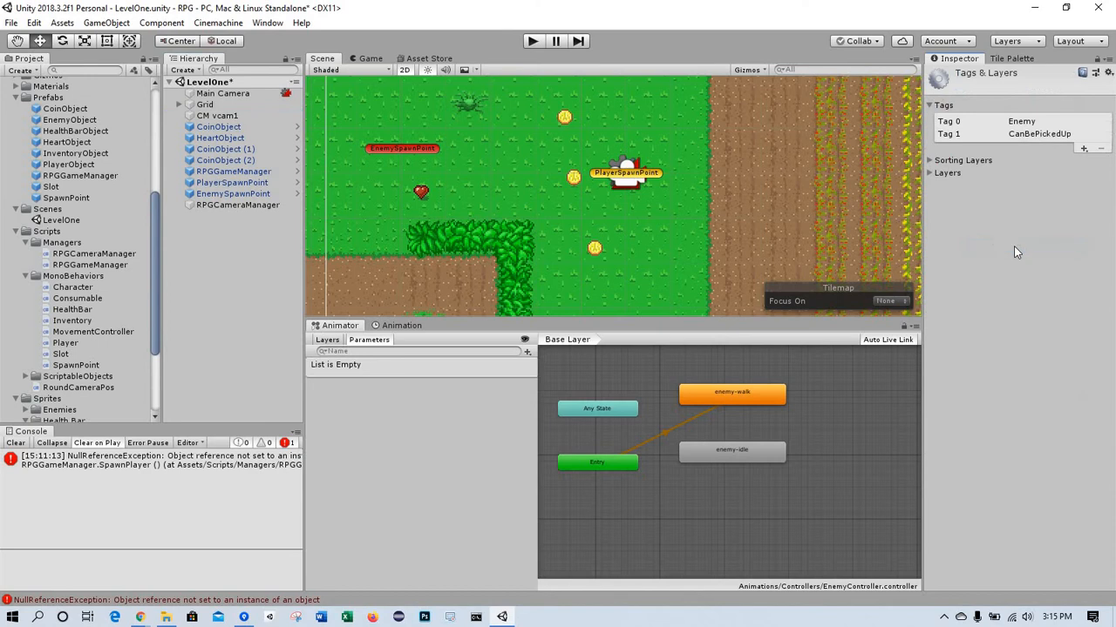
click(1082, 151)
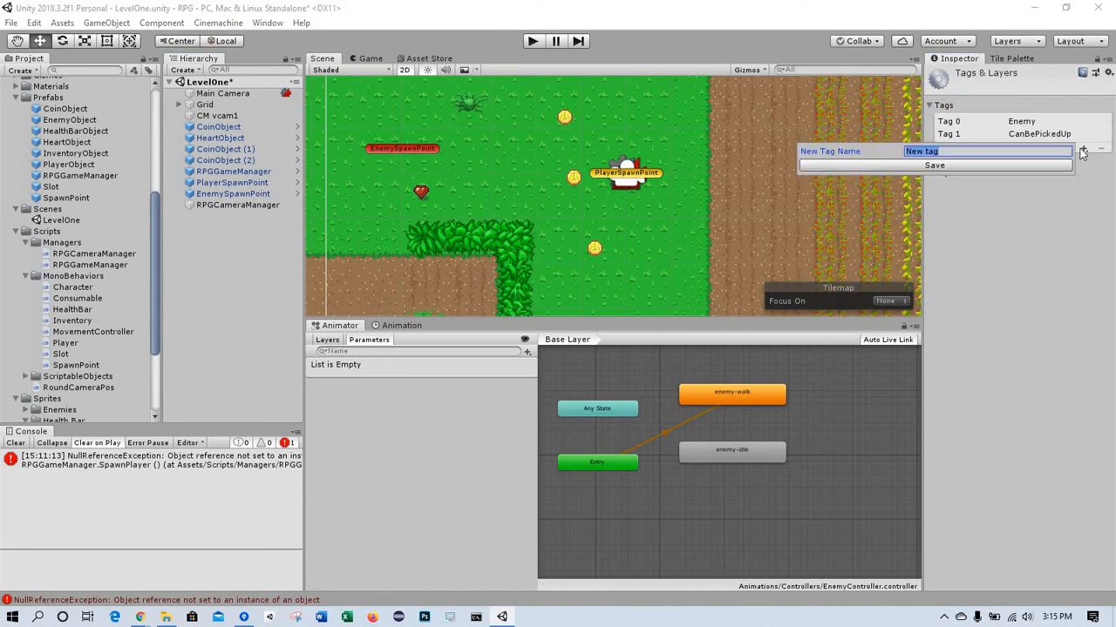
text(VirtualCamera)
click(937, 167)
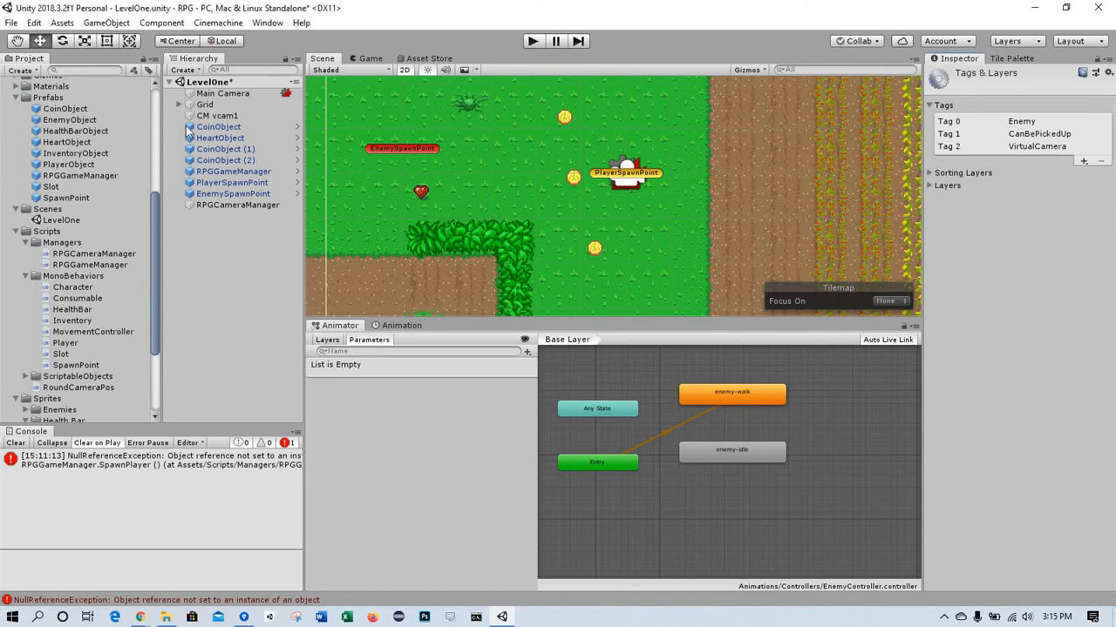
Step: Assign the VirtualCamera tag to CM vcam1
click(213, 115)
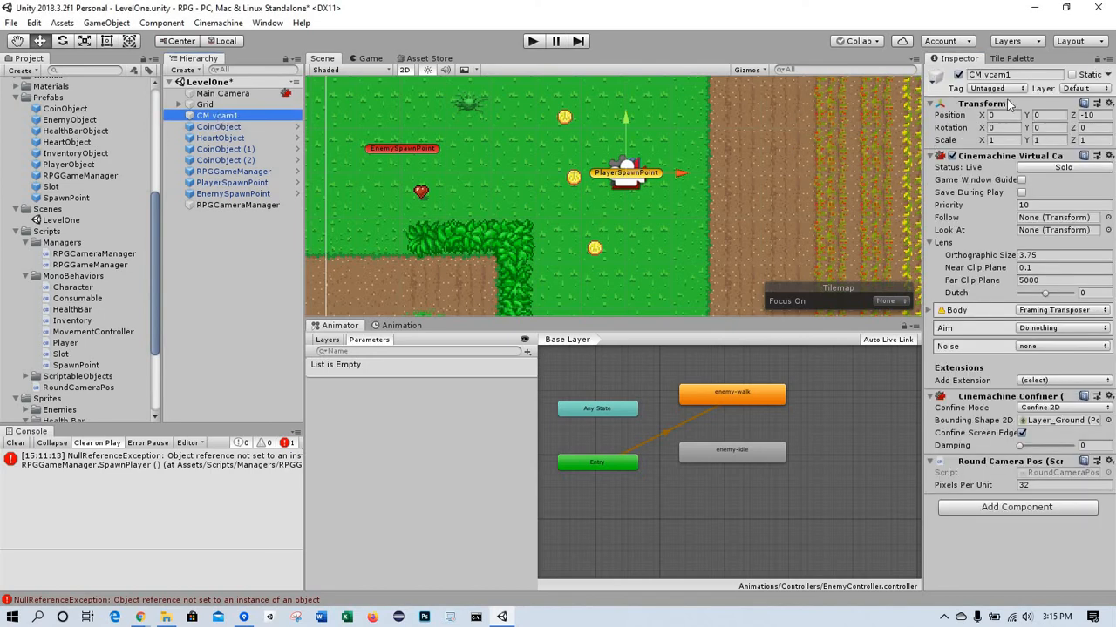
click(1020, 89)
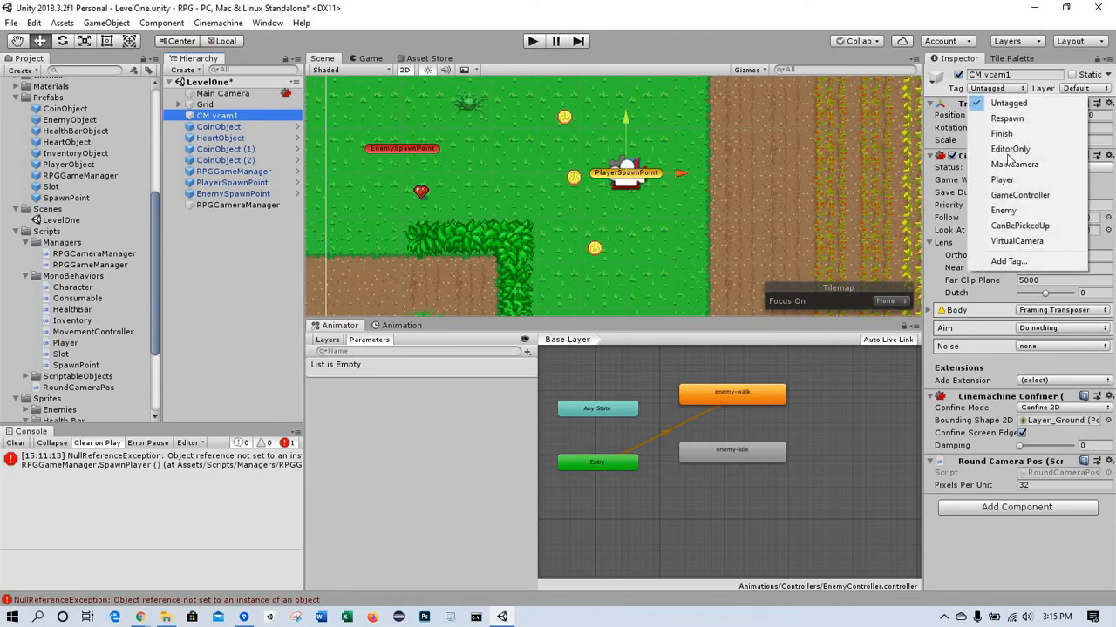
click(1016, 241)
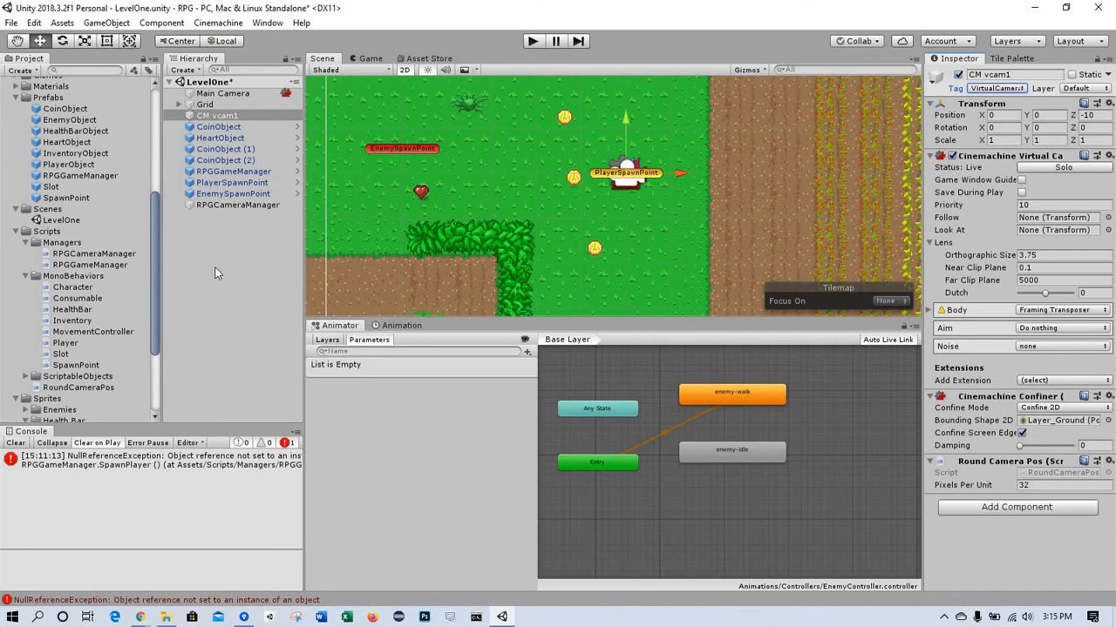
Step: Make RPGCameraManager a prefab in the Prefabs folder and assign the scene's RPGCameraManager as RPGGameManager's Camera Manager
click(239, 172)
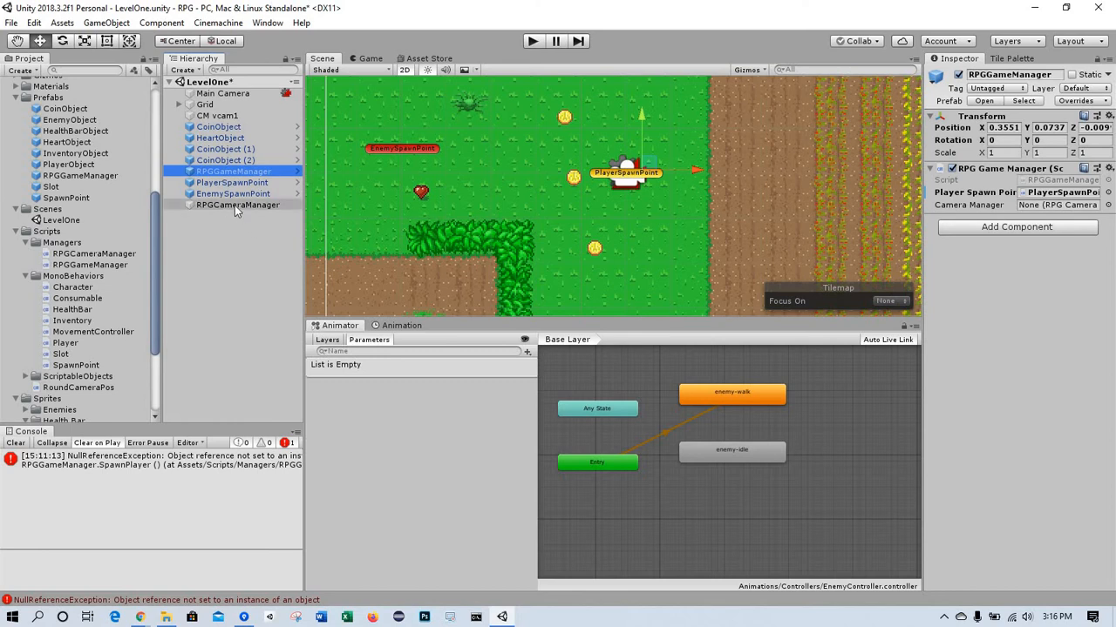
drag(234, 205, 54, 101)
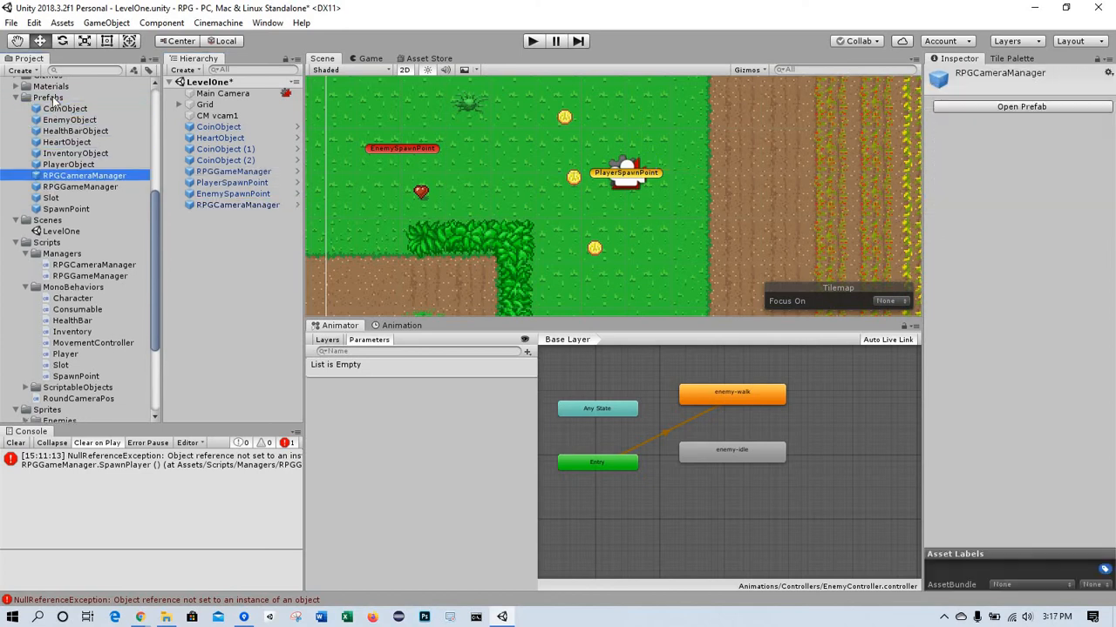
click(231, 173)
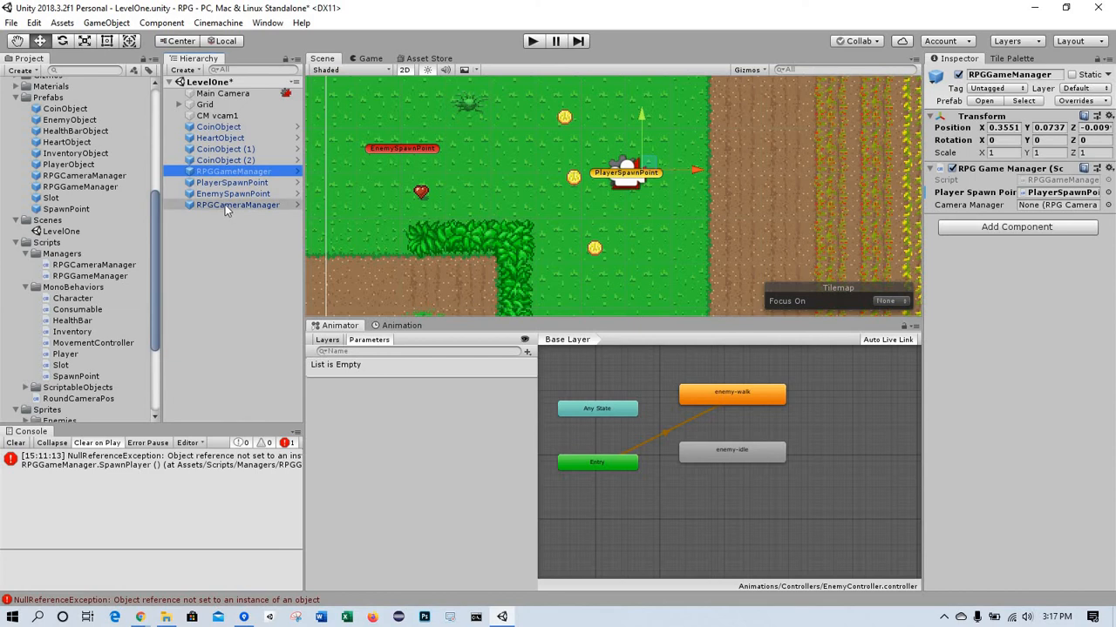
drag(225, 204, 1033, 208)
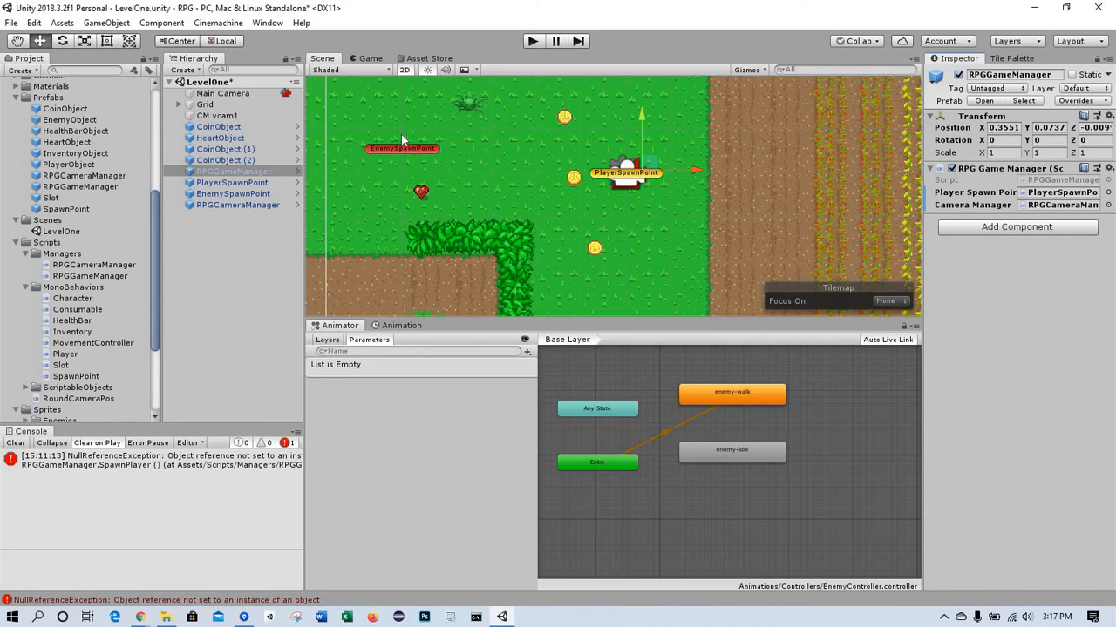
Step: Play-test the level to check that the camera follows the player, walking across the fields and collecting coins and the heart, and end the run
click(533, 42)
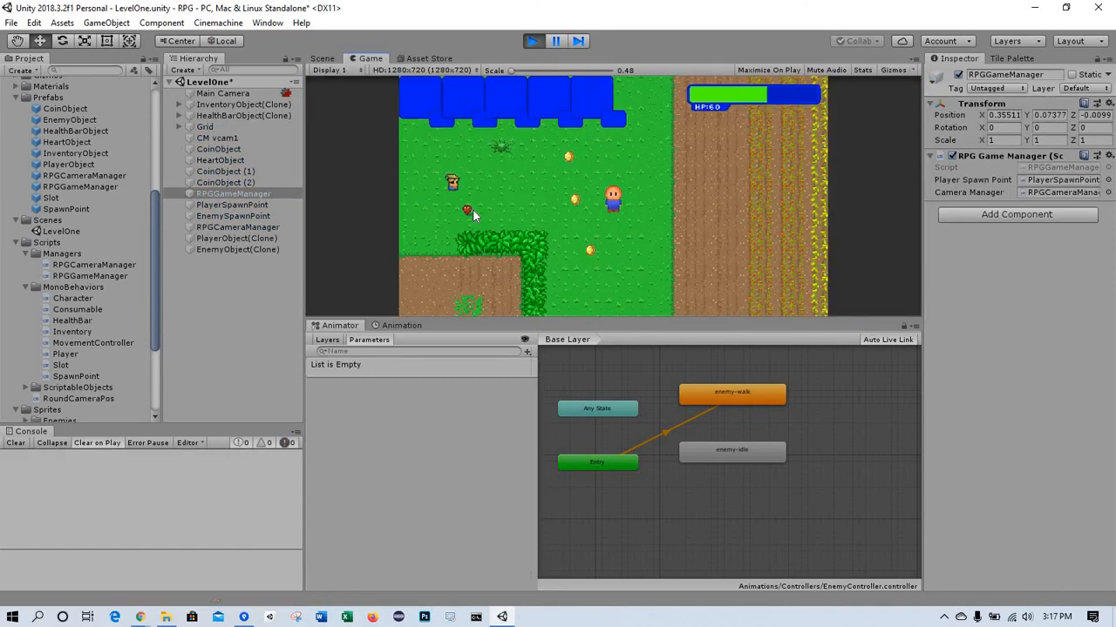
key(Right)
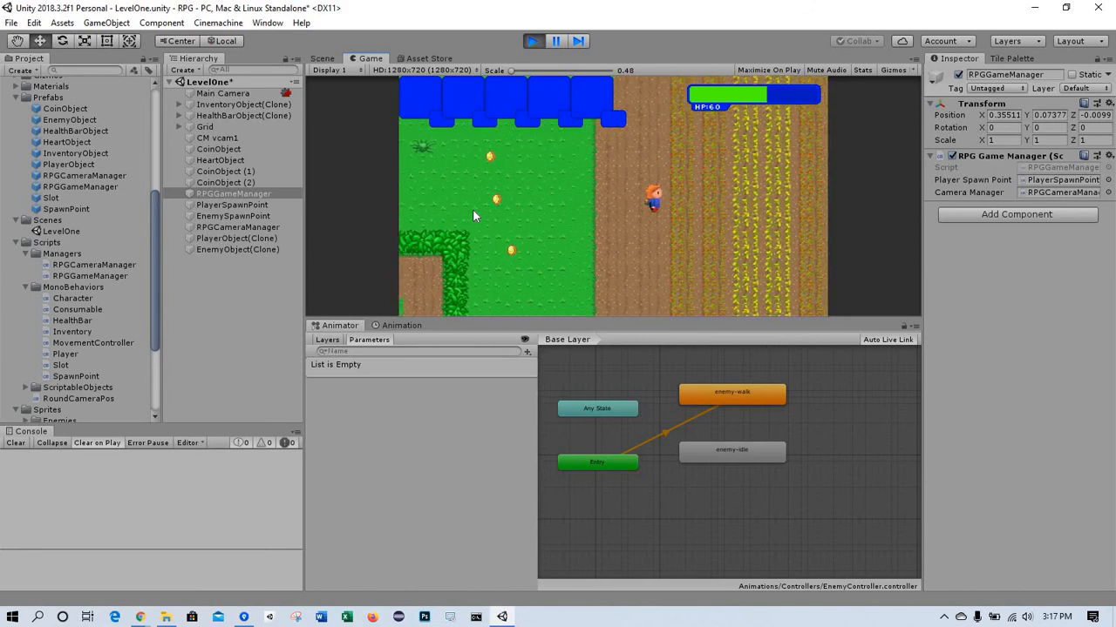
key(Right)
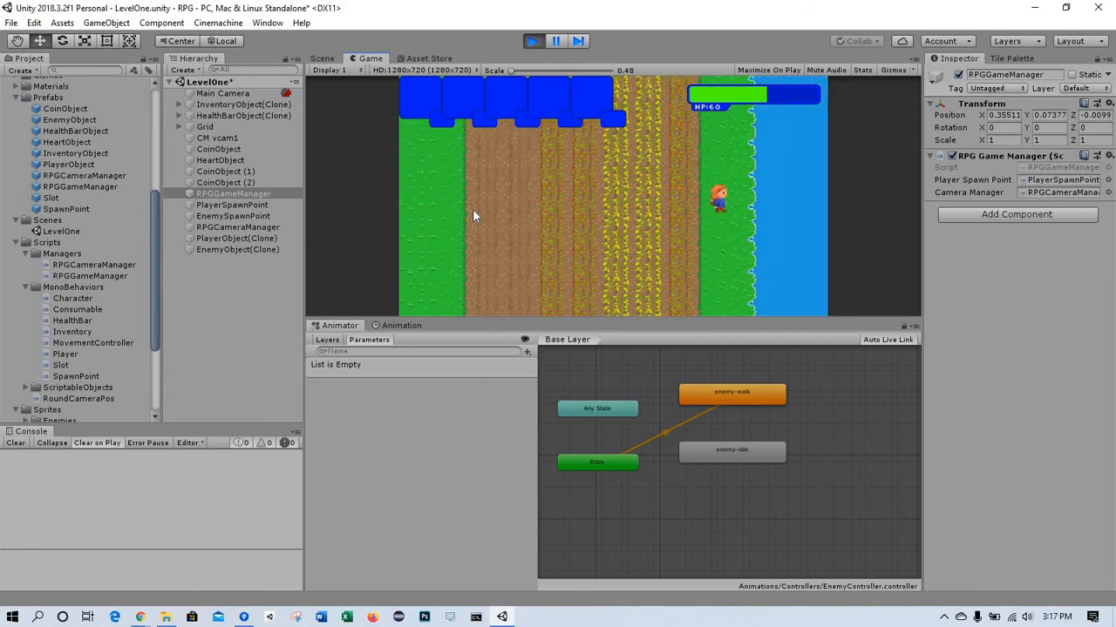
key(Right)
key(Down)
key(Left)
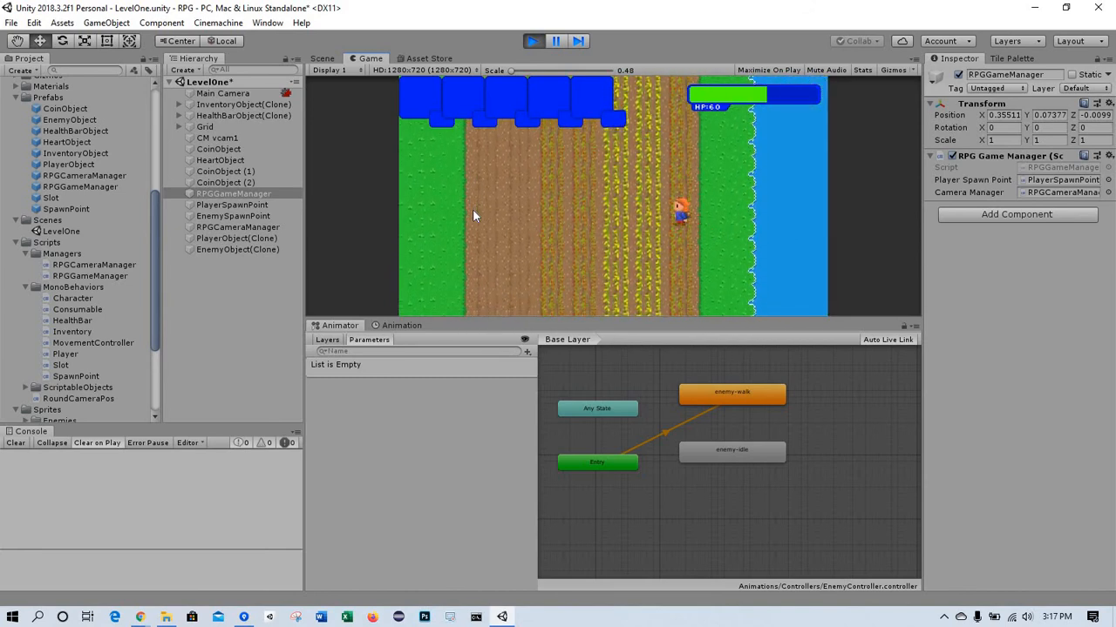
key(Left)
key(Up)
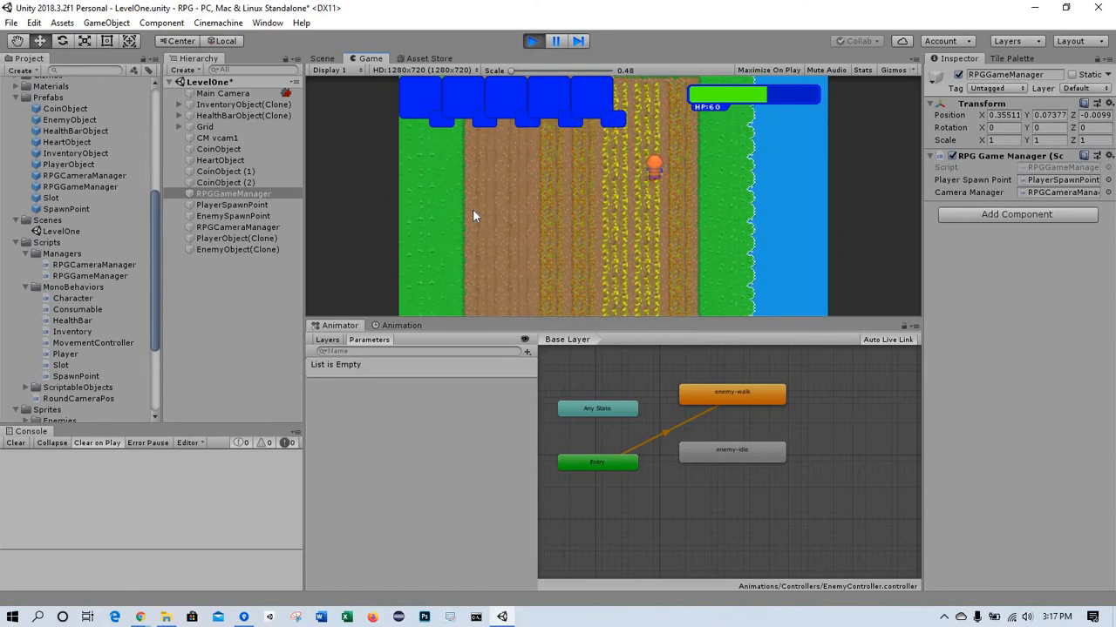
key(Down)
key(Left)
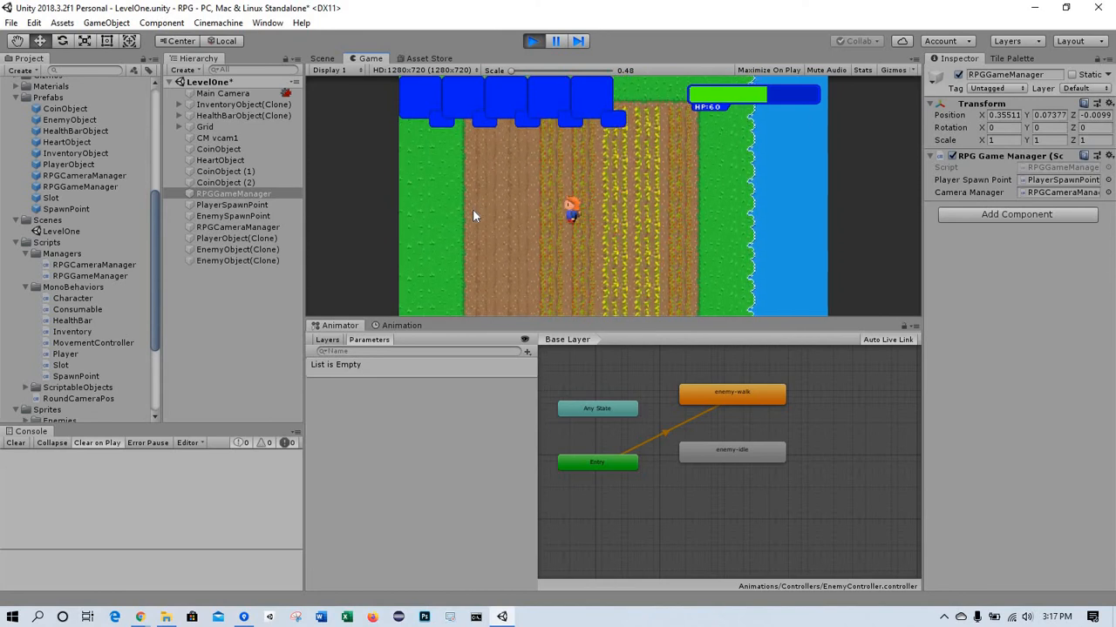
key(Left)
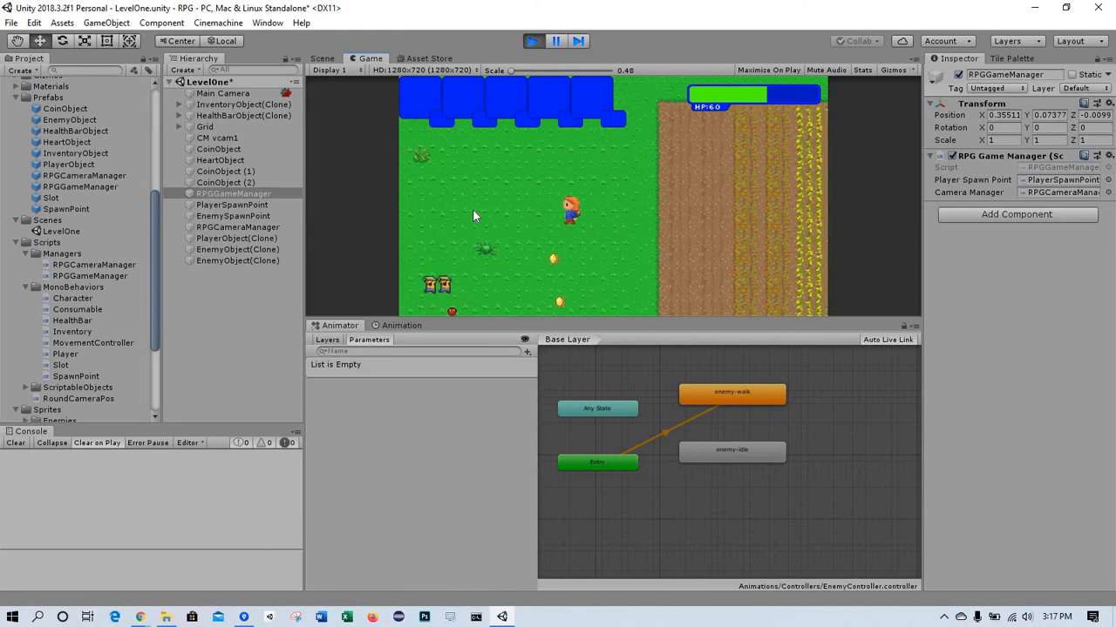
key(Down)
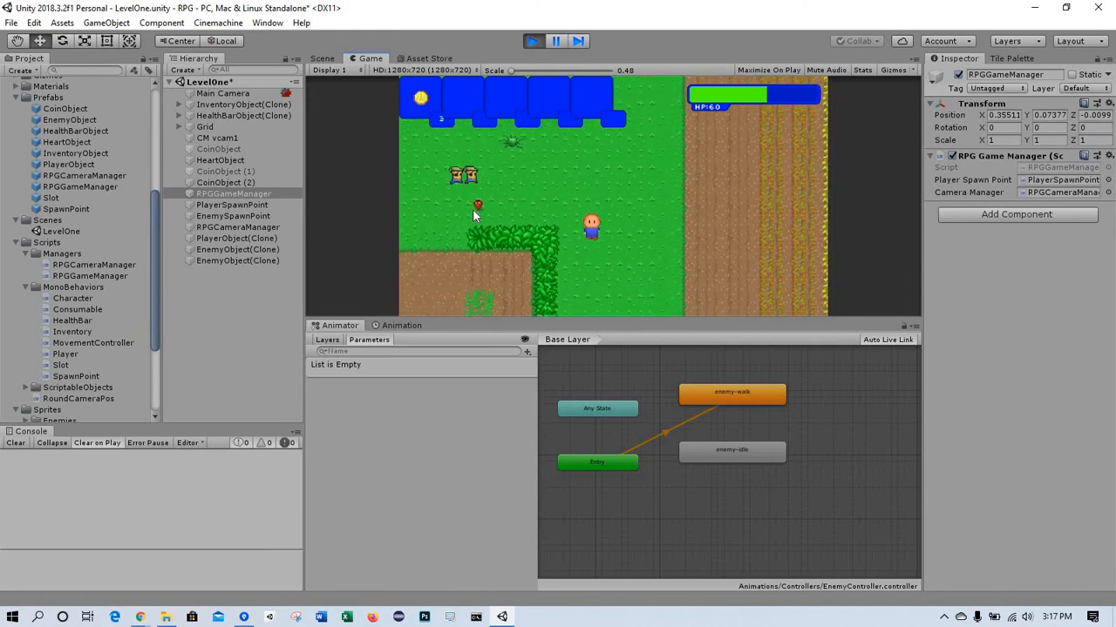
key(Up)
key(Right)
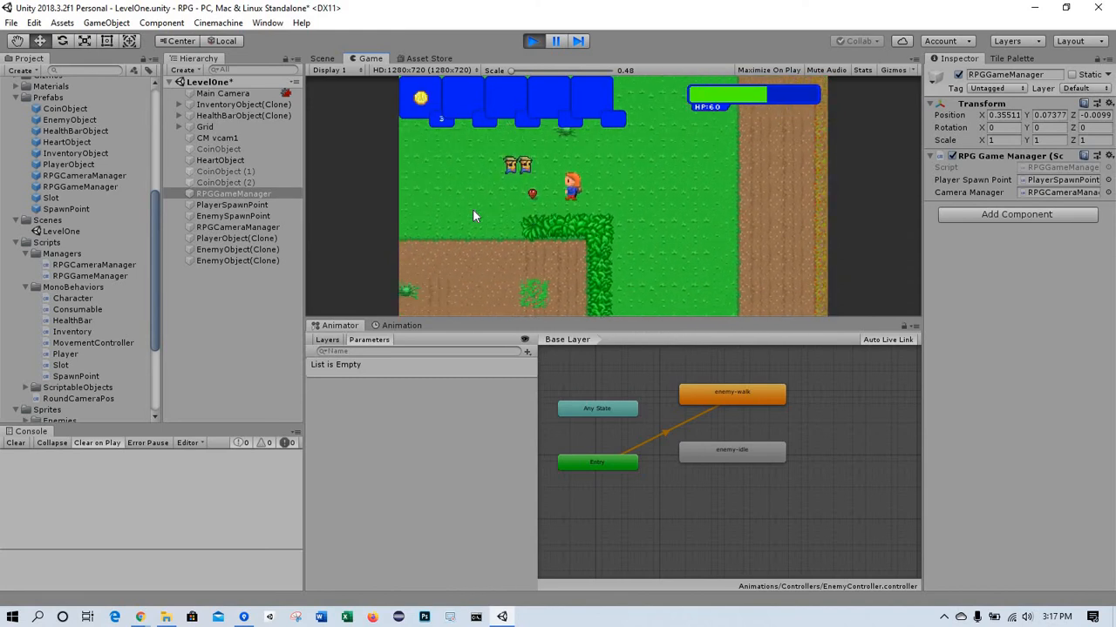
key(Right)
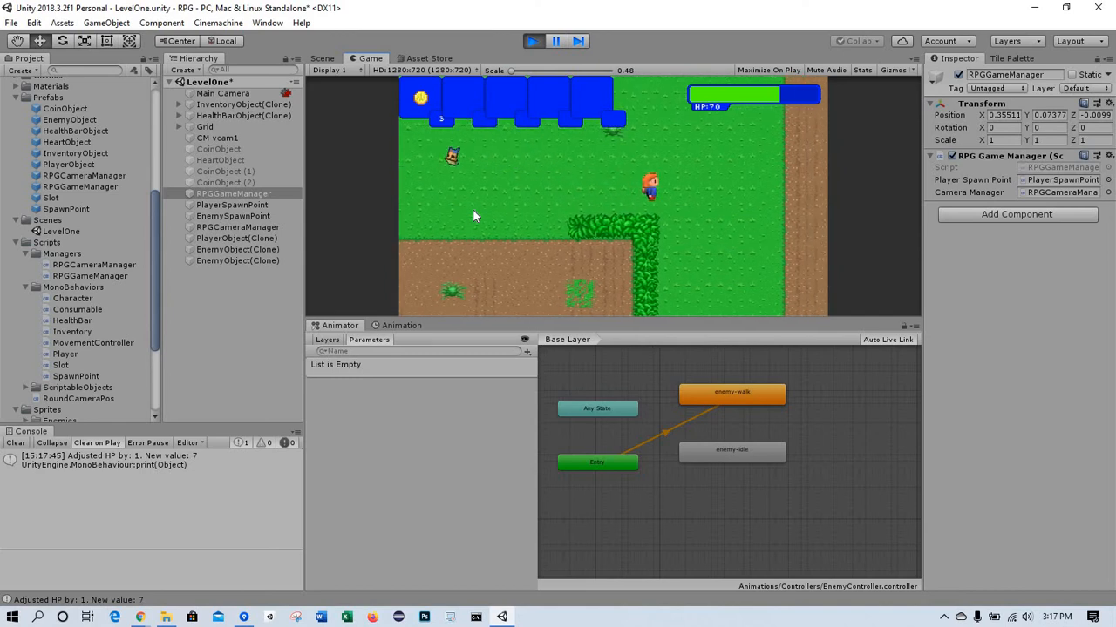
key(Up)
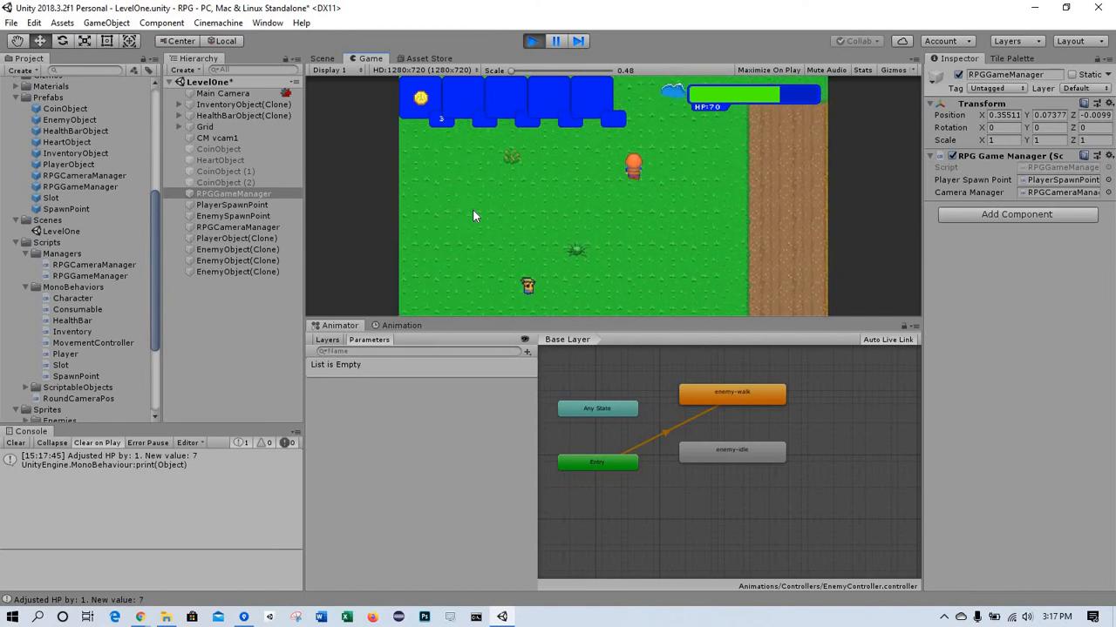
key(Up)
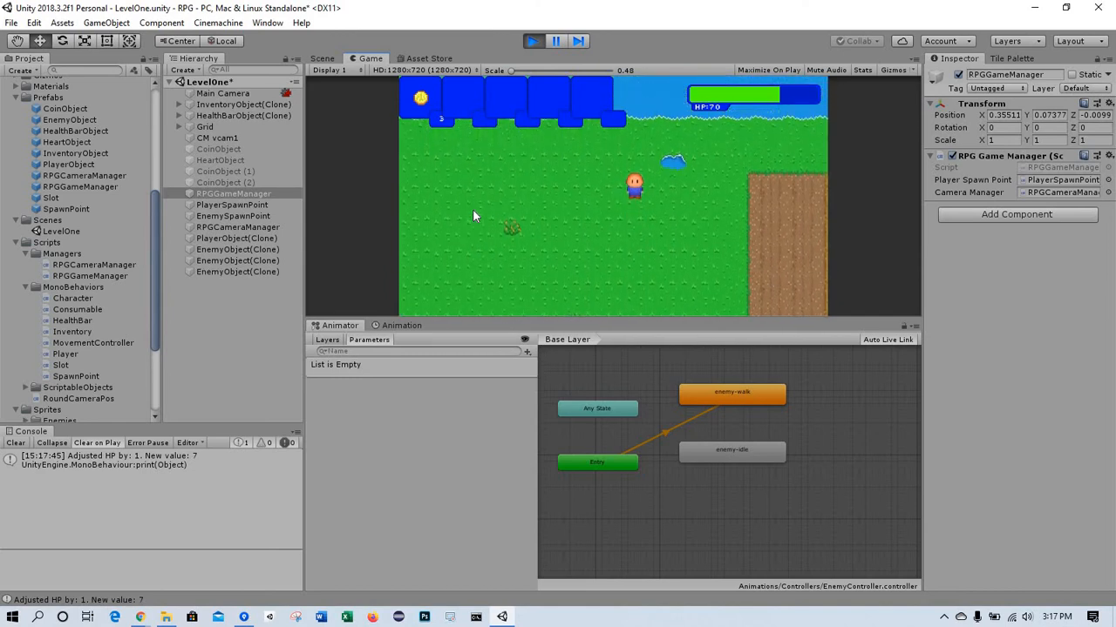
click(533, 42)
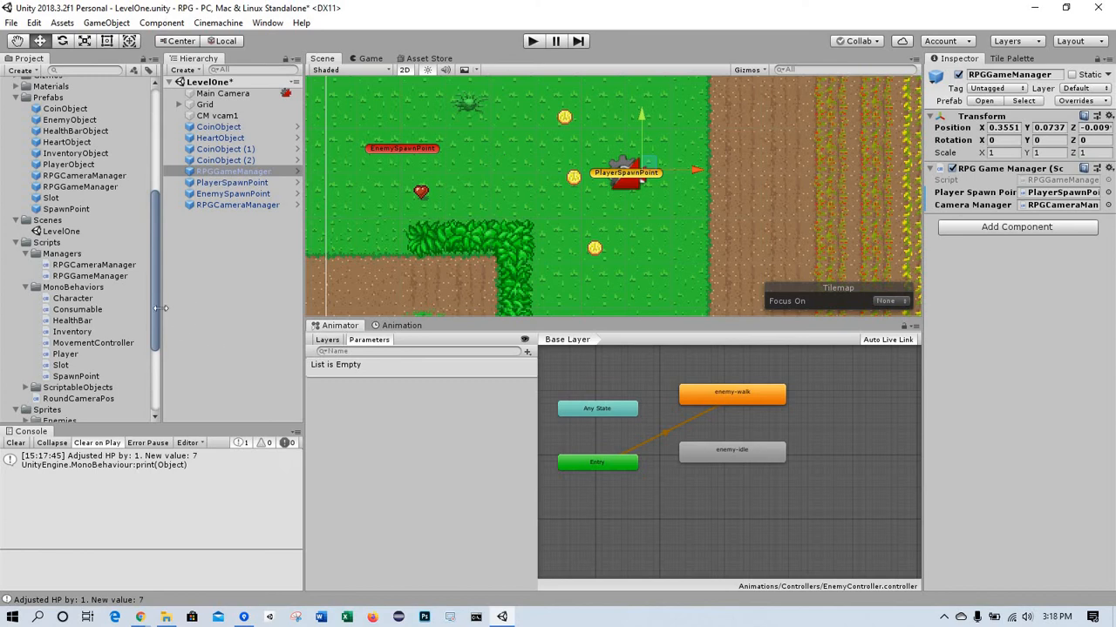
Step: Open the Inventory script in Visual Studio and set the numSlots constant to 1
drag(156, 308, 162, 346)
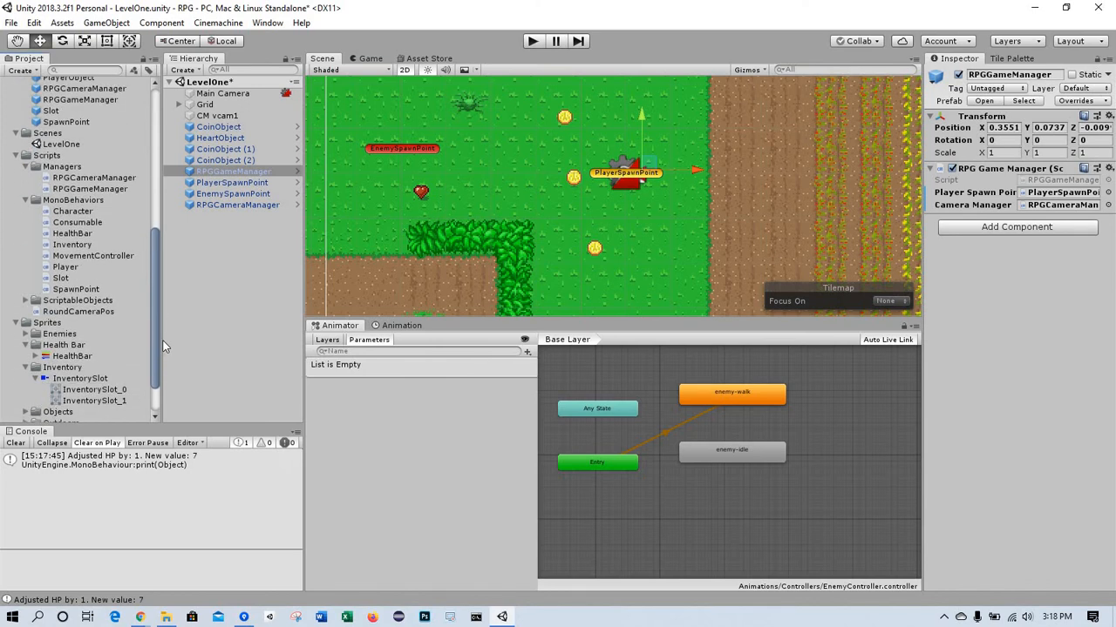
click(225, 207)
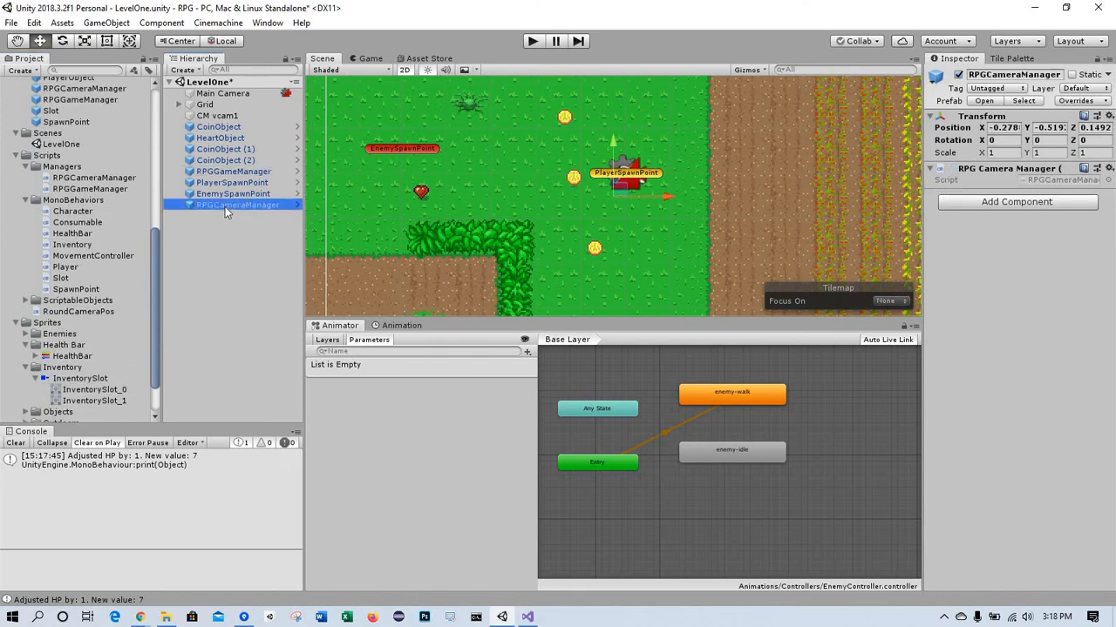
double_click(73, 245)
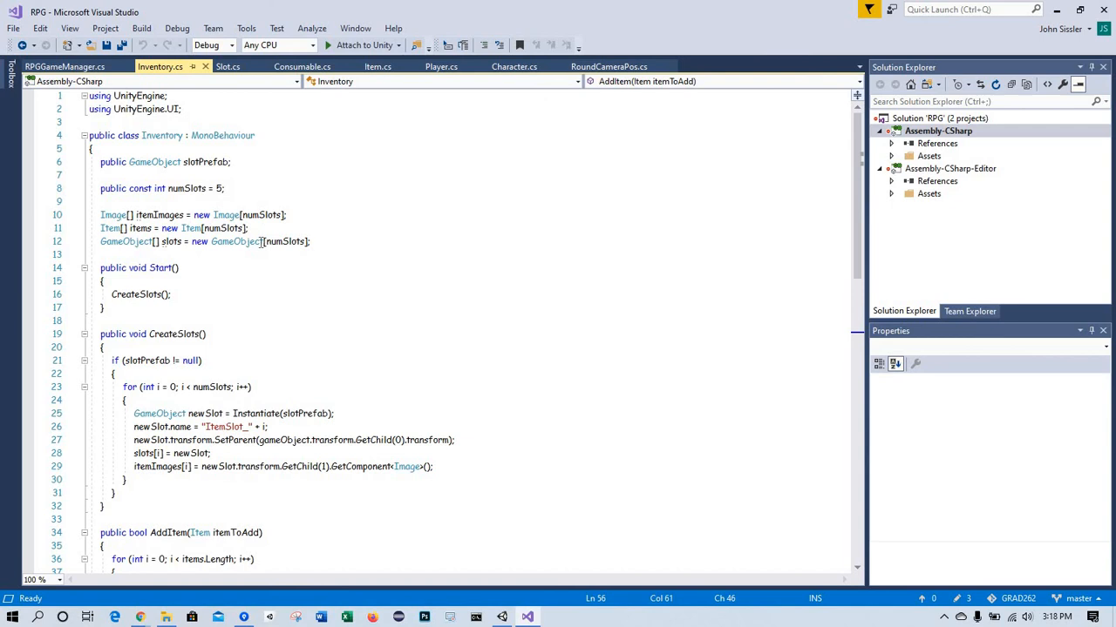
click(239, 185)
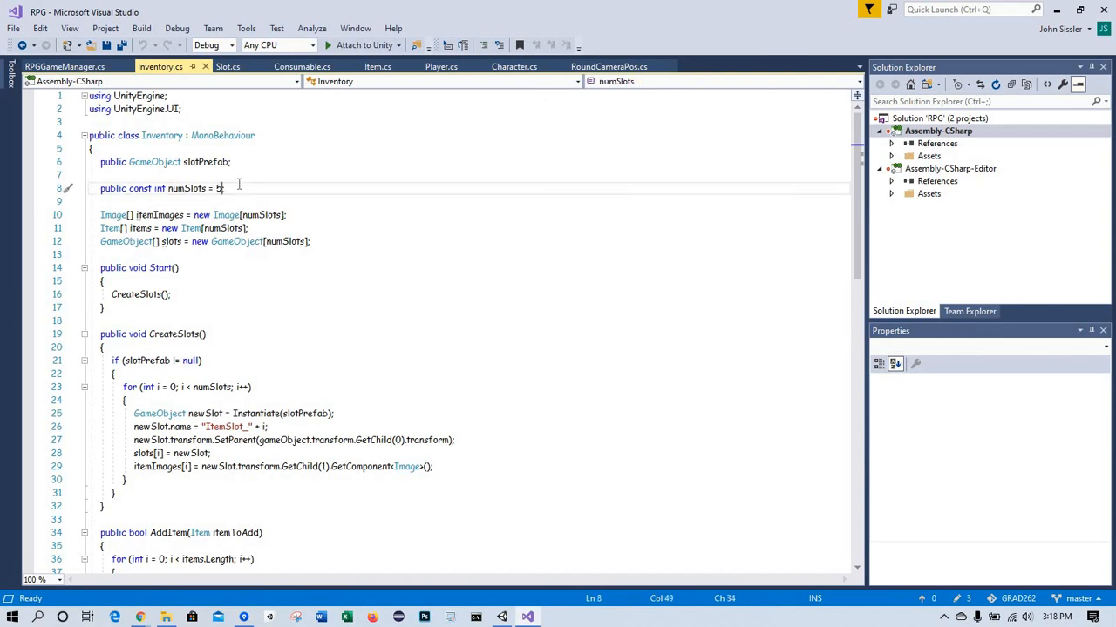
key(BackSpace)
text(1)
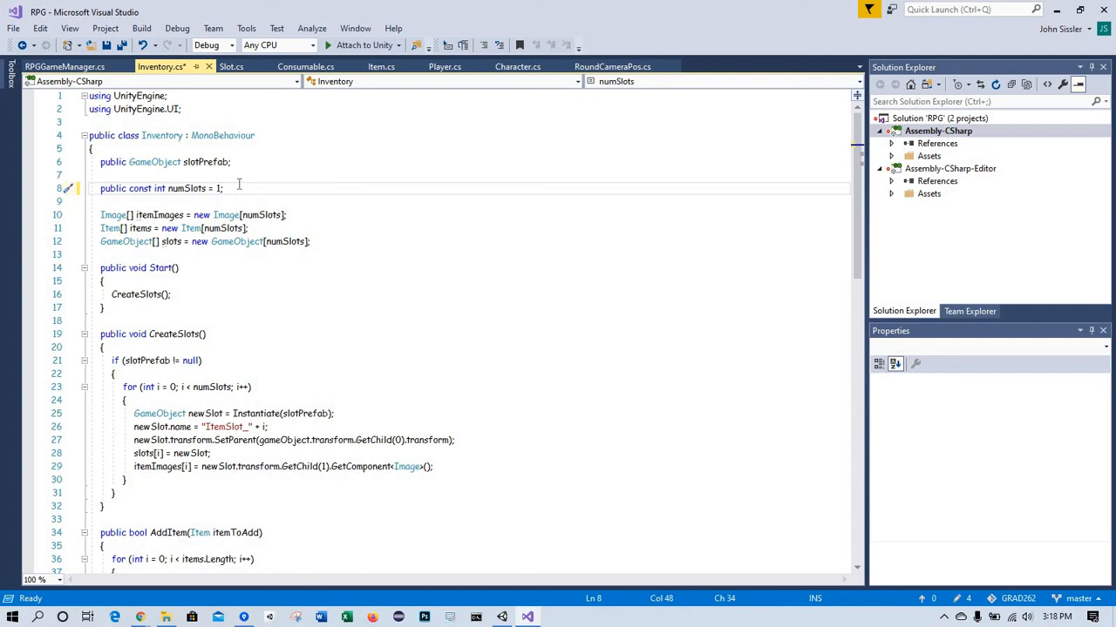
Step: Save the edited Inventory script and switch back to the Unity editor
key(ctrl+s)
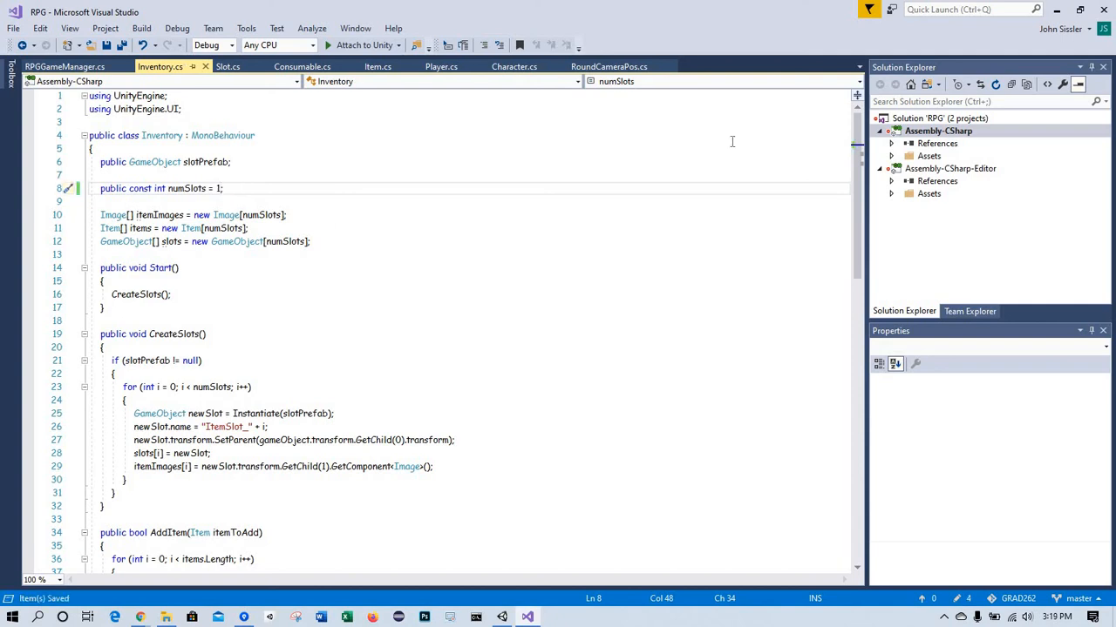
click(501, 617)
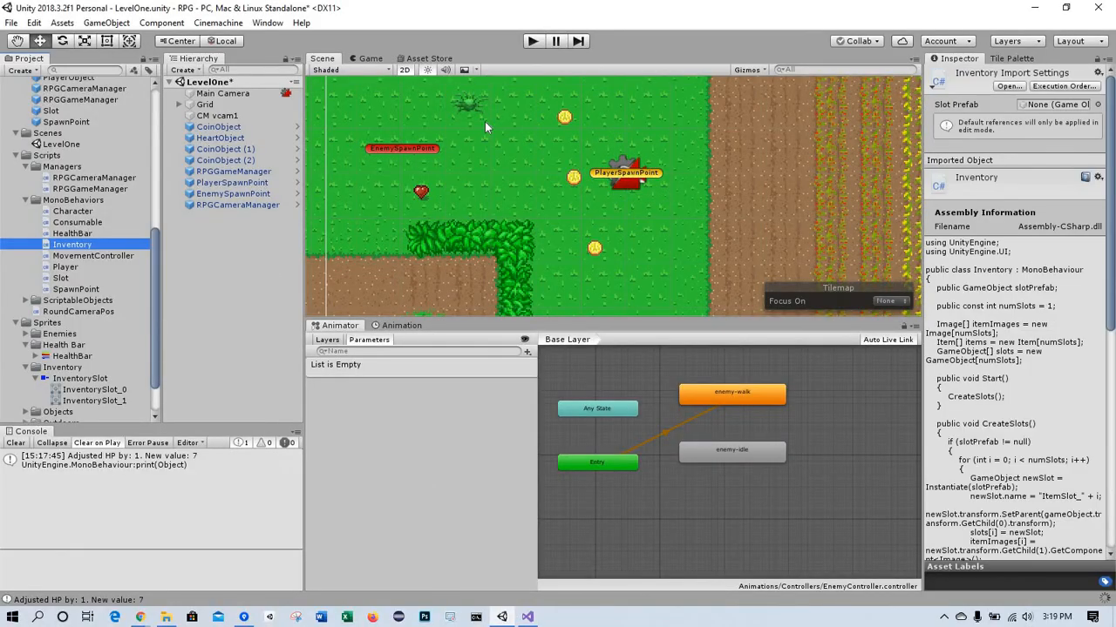
Step: Play-test the level with the single inventory slot, walking the player around to collect the three coins and the heart
click(533, 41)
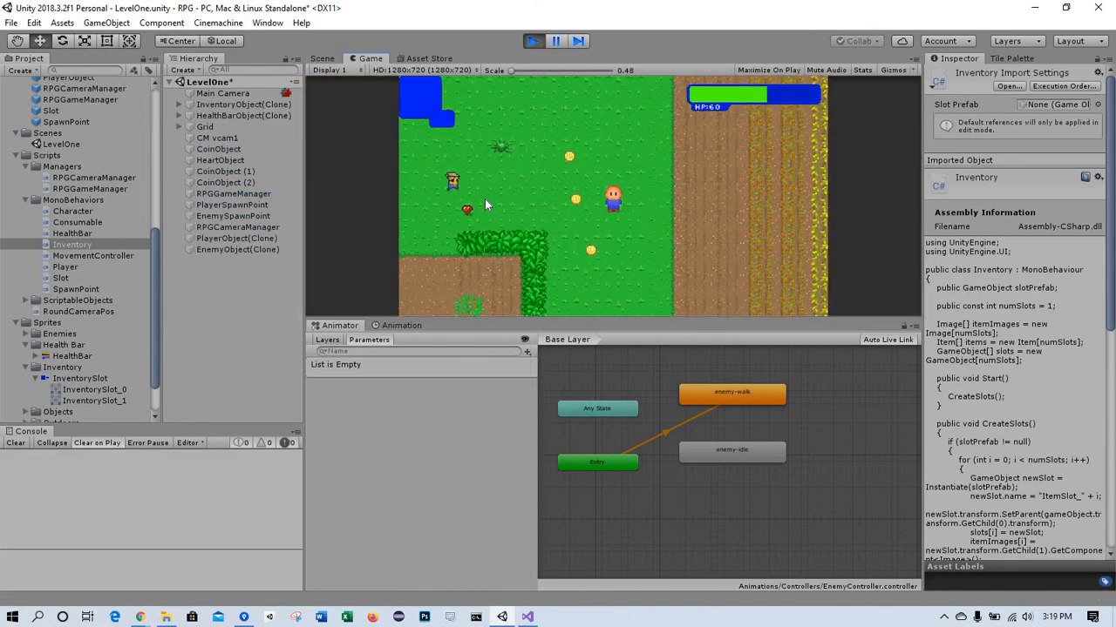
key(Left)
key(Up)
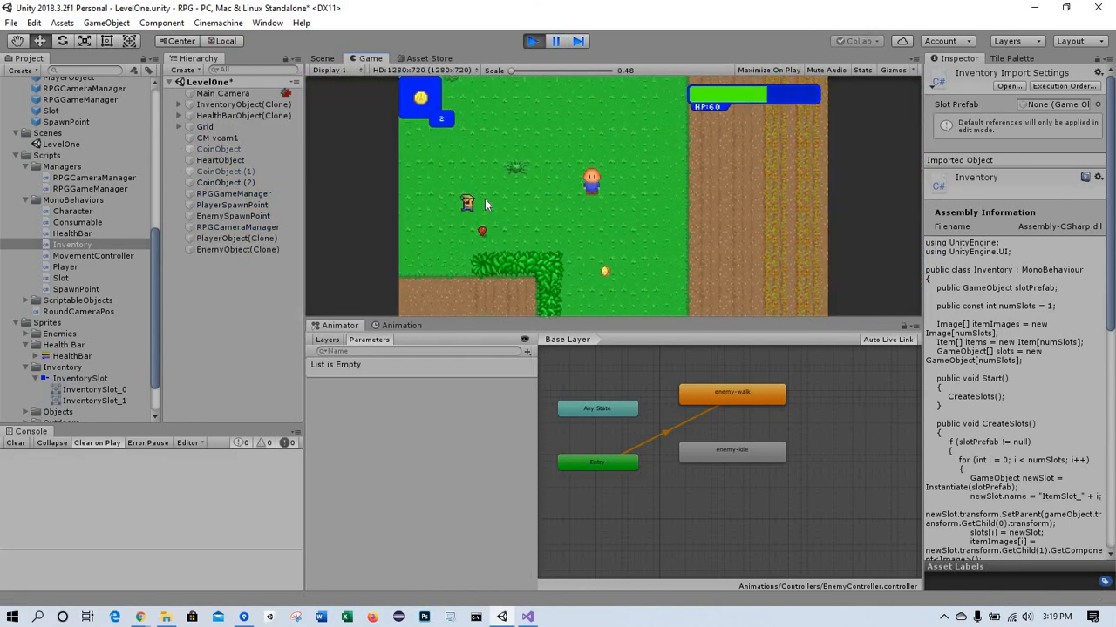
key(Down)
key(Down)
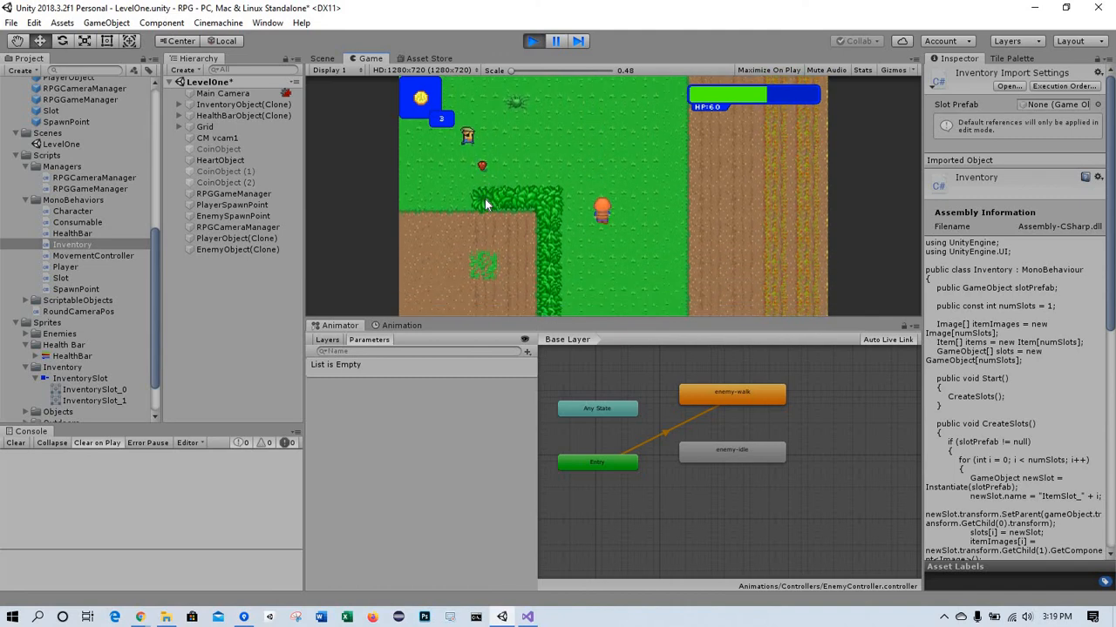
key(Up)
key(Left)
key(Right)
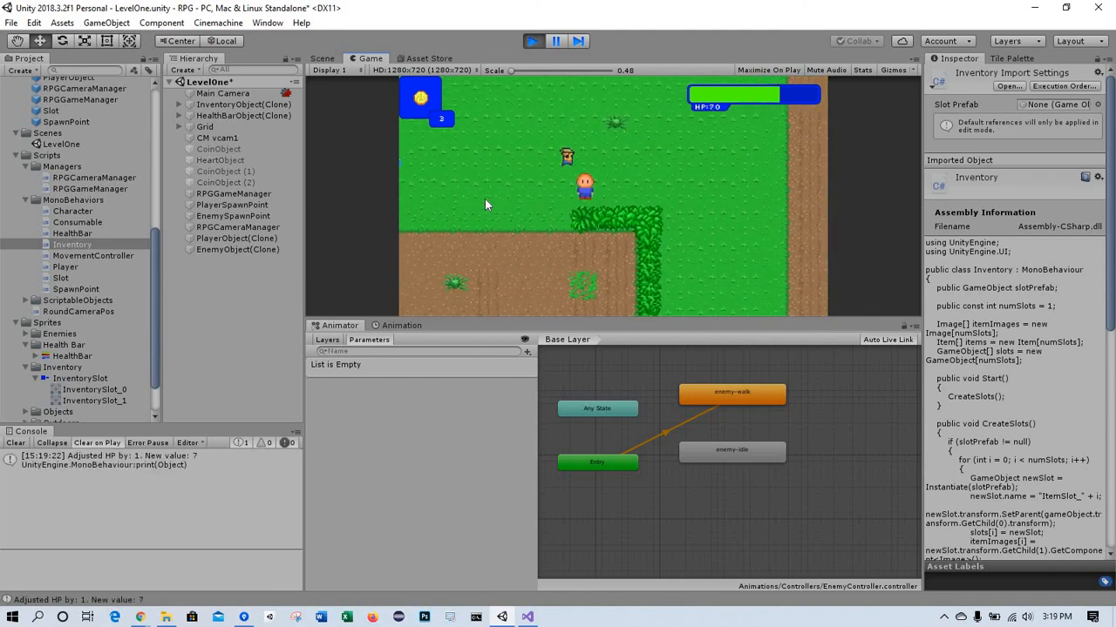
key(w)
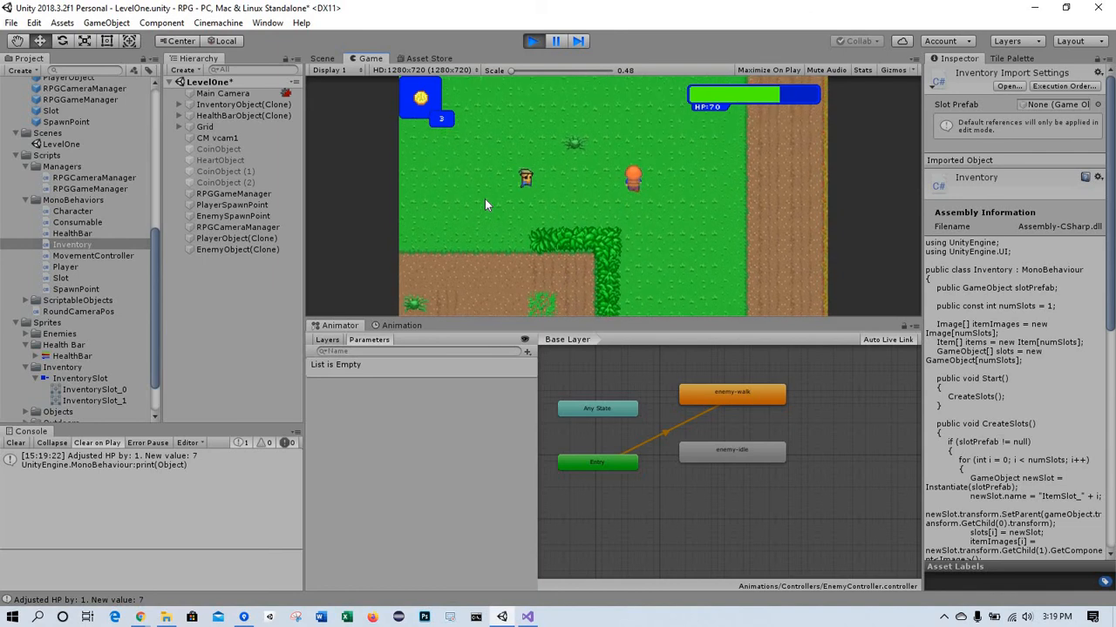
Step: End the play-test and save the LevelOne scene
click(533, 39)
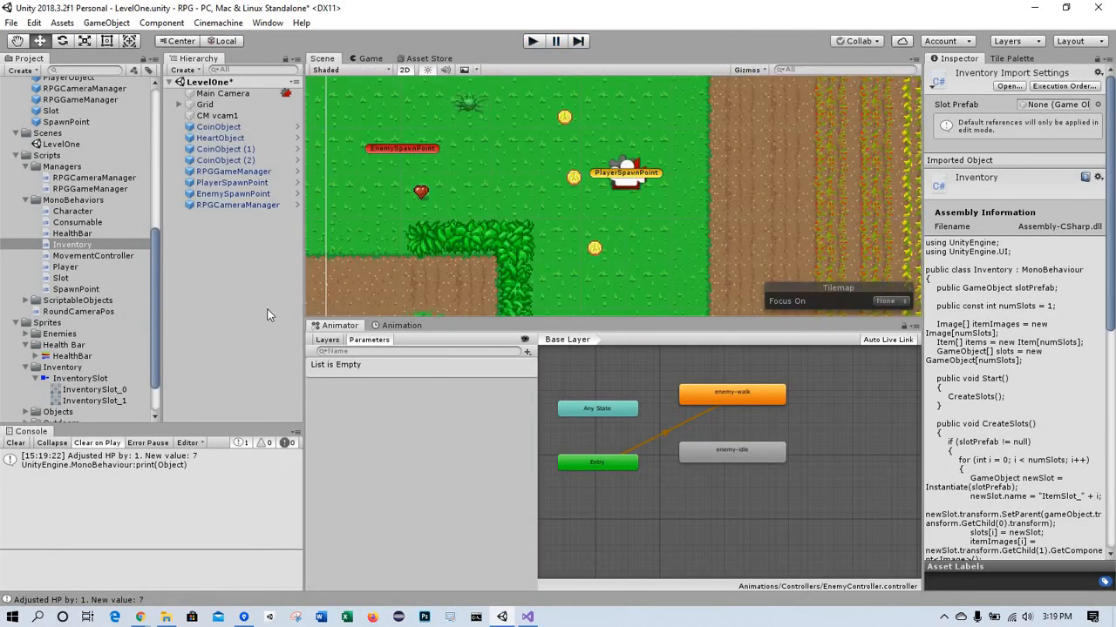
key(ctrl+s)
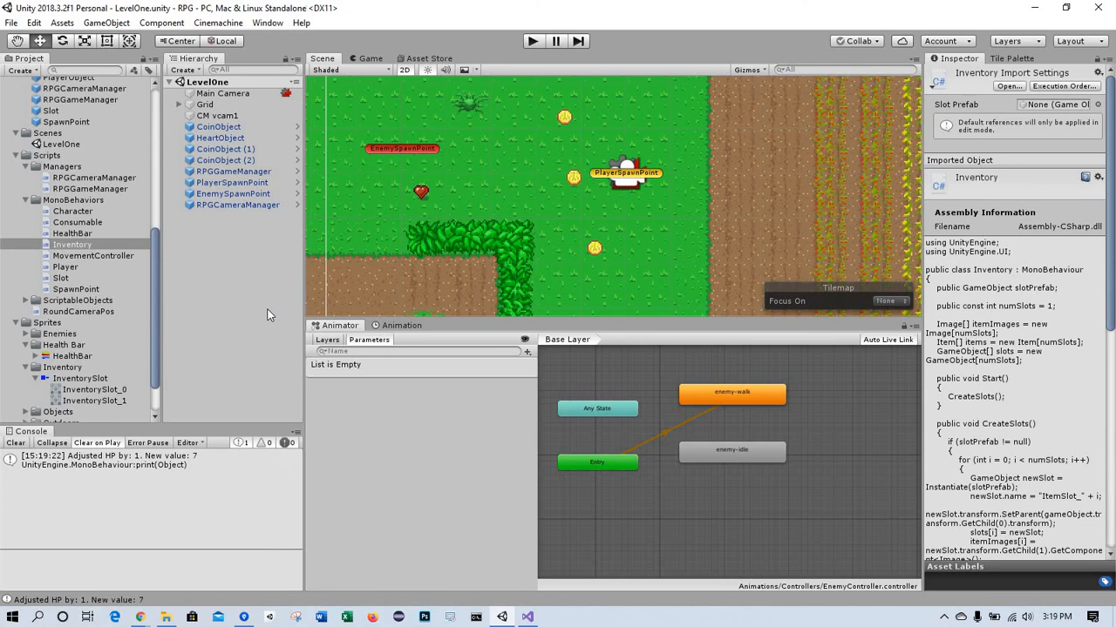